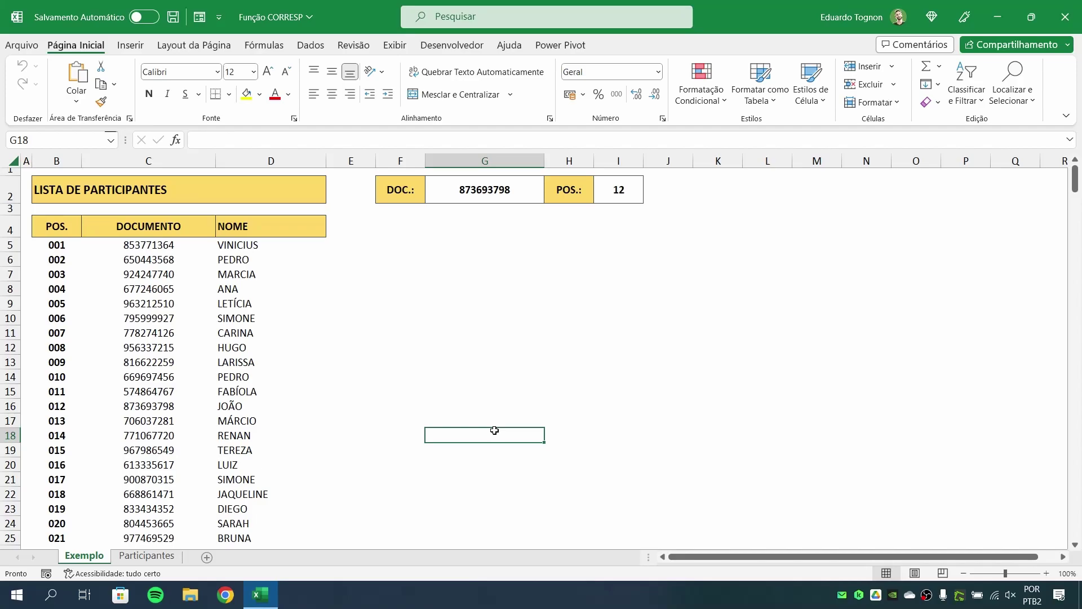
Step: Examine the participant list's position, document and name columns and compare the document in G2 with its matching row 16
{"action": "left_click", "coordinate": [454, 194]}
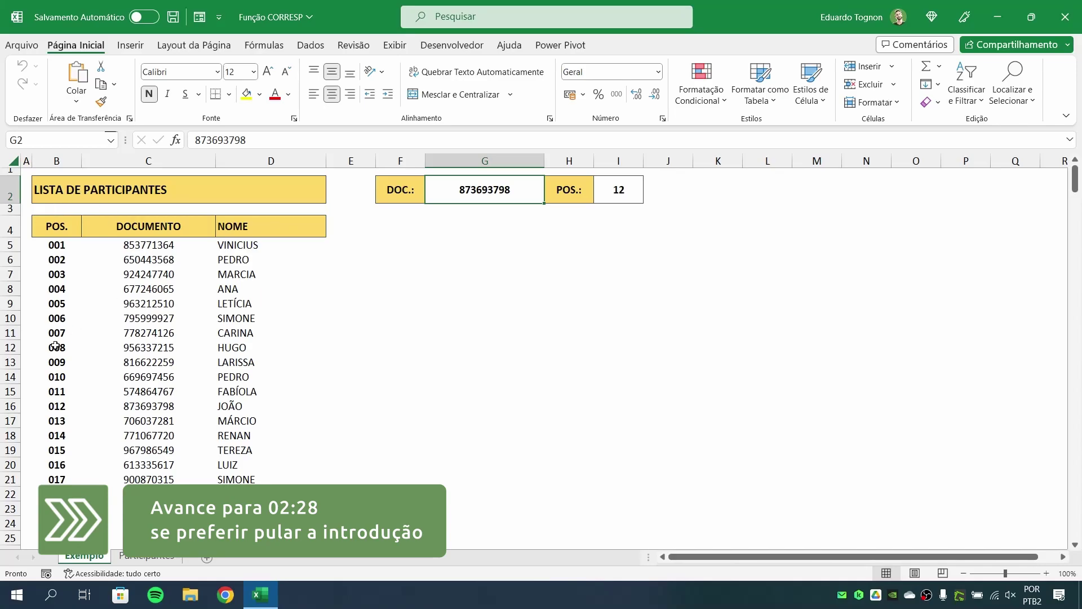
{"action": "left_click", "coordinate": [56, 160]}
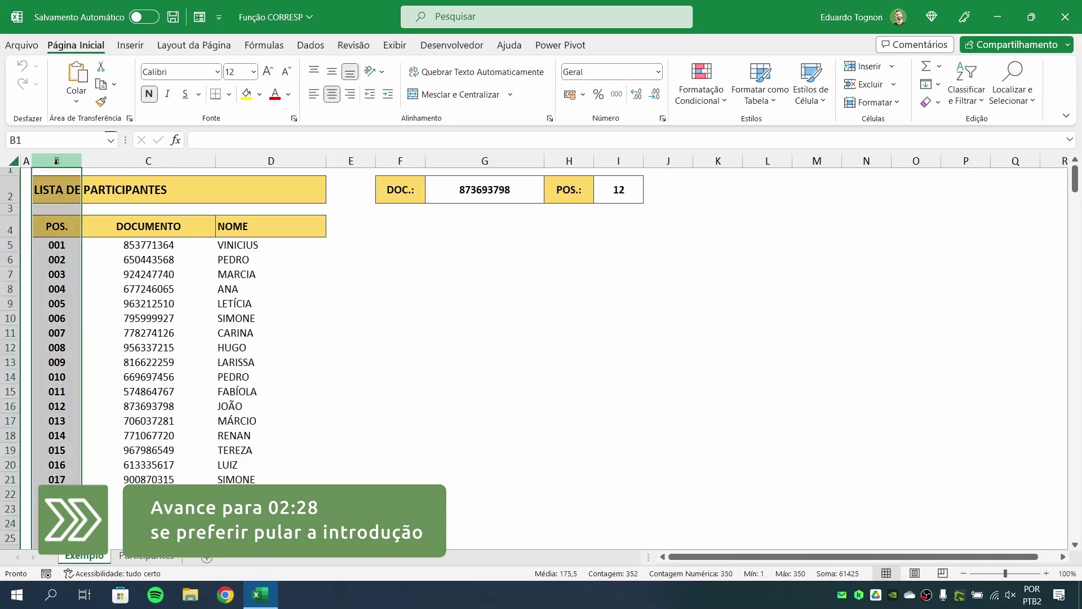
{"action": "left_click_drag", "start_coordinate": [132, 156], "coordinate": [136, 161]}
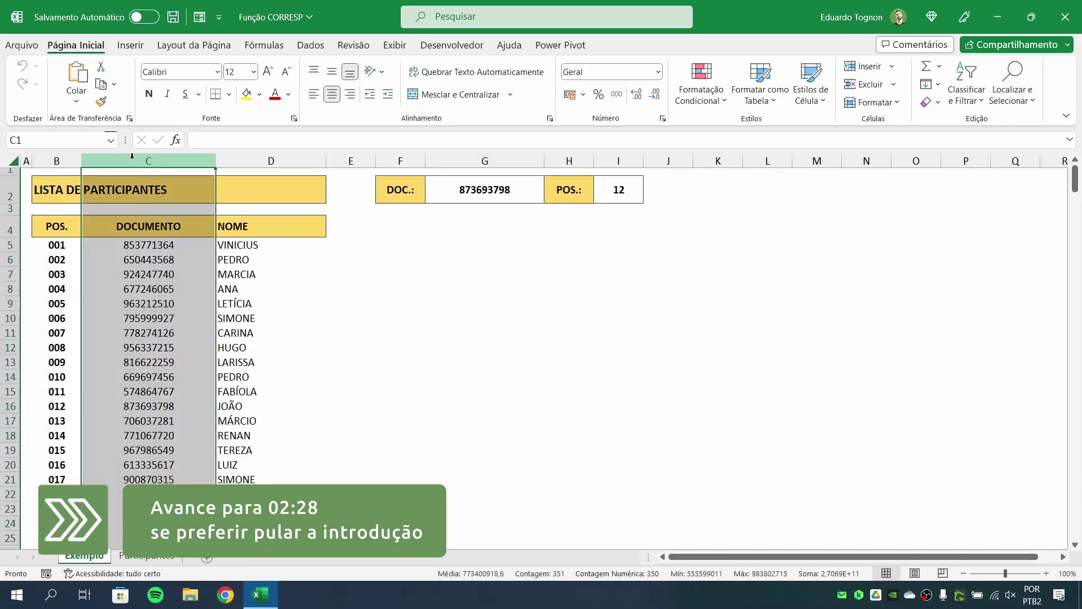
{"action": "left_click", "coordinate": [265, 160]}
{"action": "left_click", "coordinate": [489, 189]}
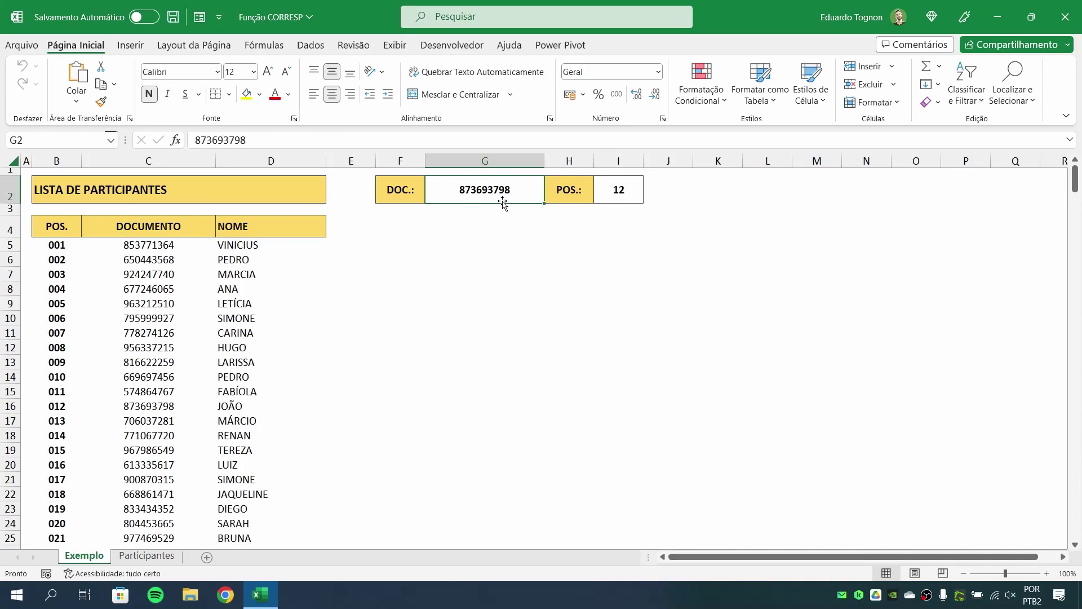
{"action": "left_click", "coordinate": [144, 408]}
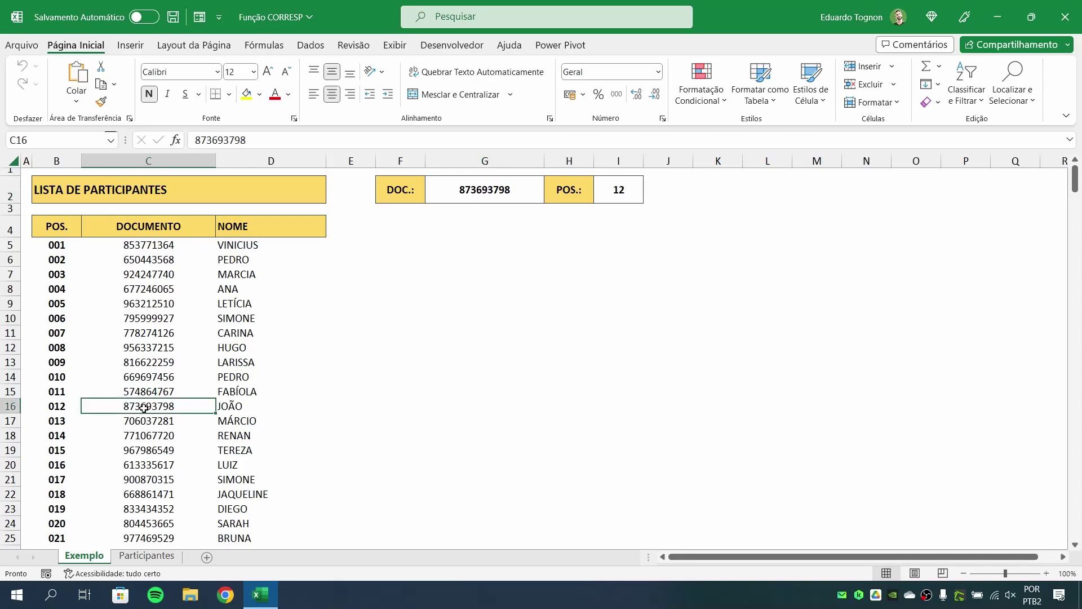
{"action": "left_click_drag", "start_coordinate": [130, 408], "coordinate": [64, 406]}
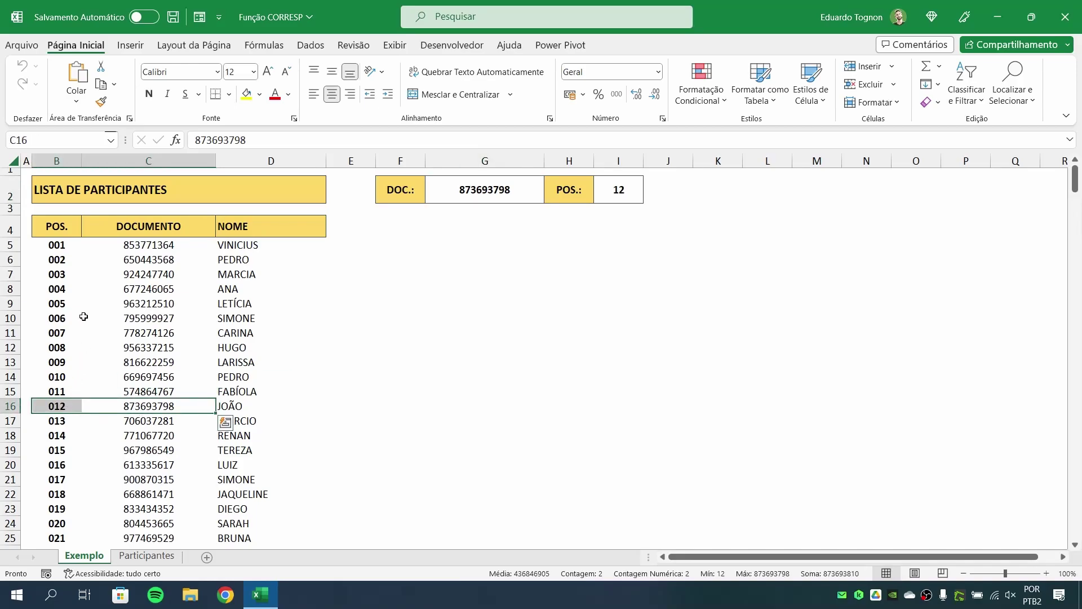
{"action": "left_click", "coordinate": [56, 160]}
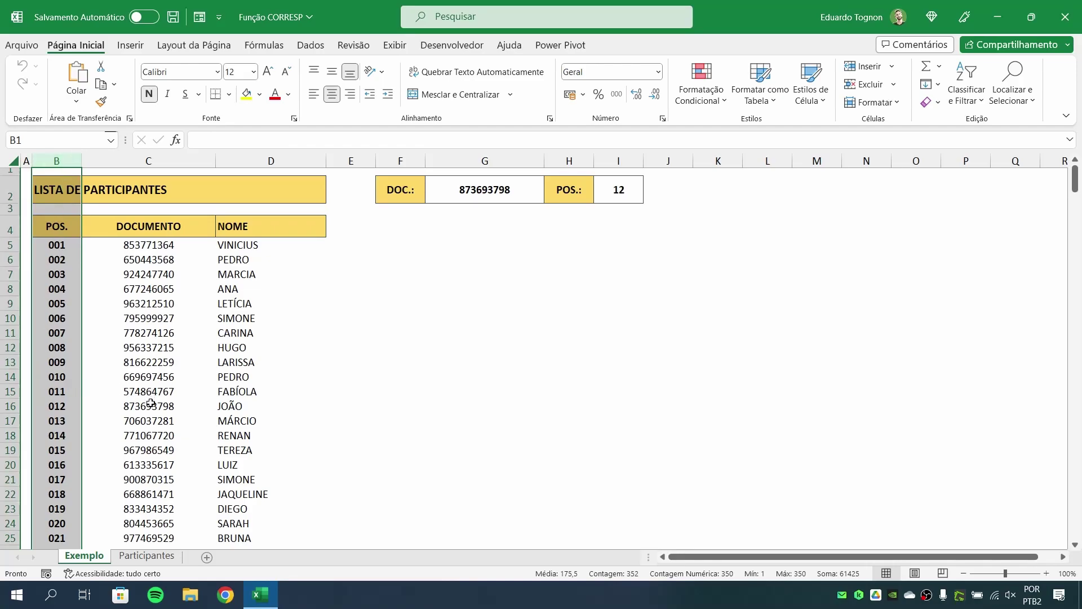
{"action": "left_click", "coordinate": [169, 408]}
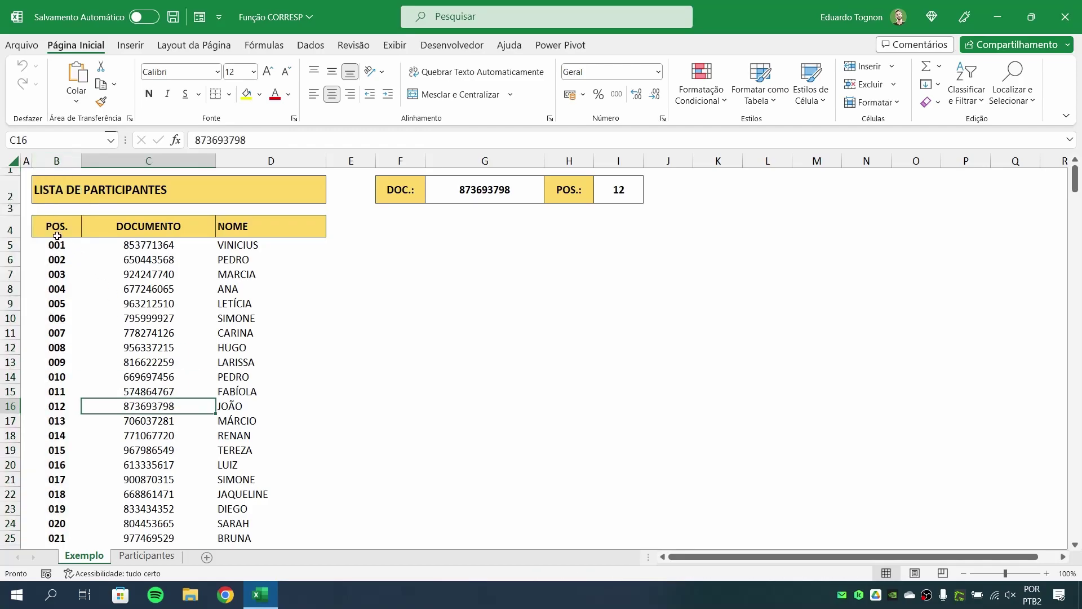
{"action": "left_click_drag", "start_coordinate": [51, 243], "coordinate": [241, 478]}
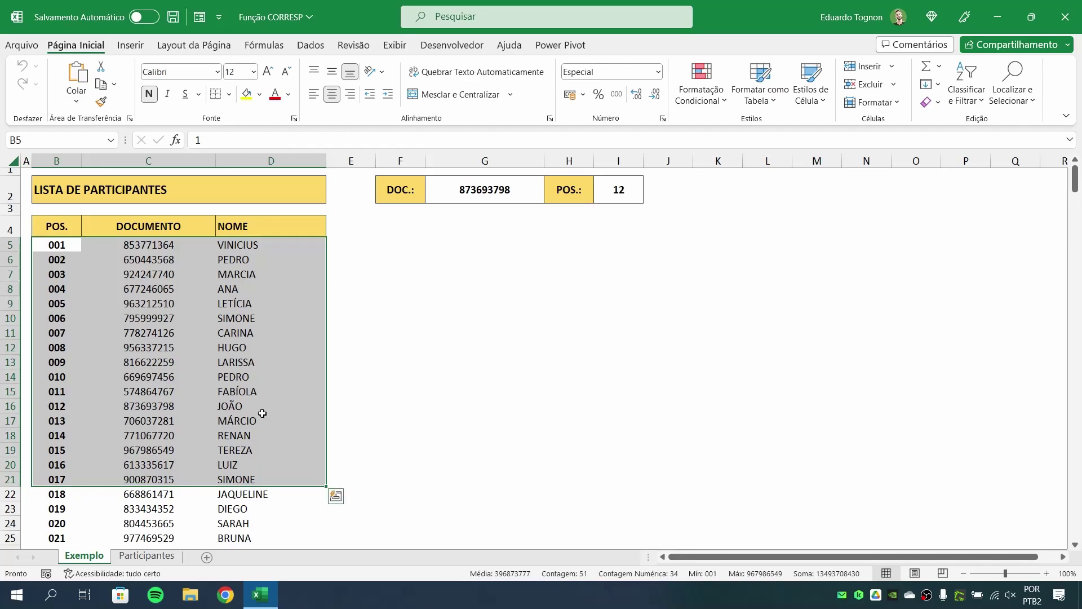
Step: Try setting the position in B16 to 560 to test its effect on the lookup in I2, and undo the change
{"action": "left_click", "coordinate": [49, 406]}
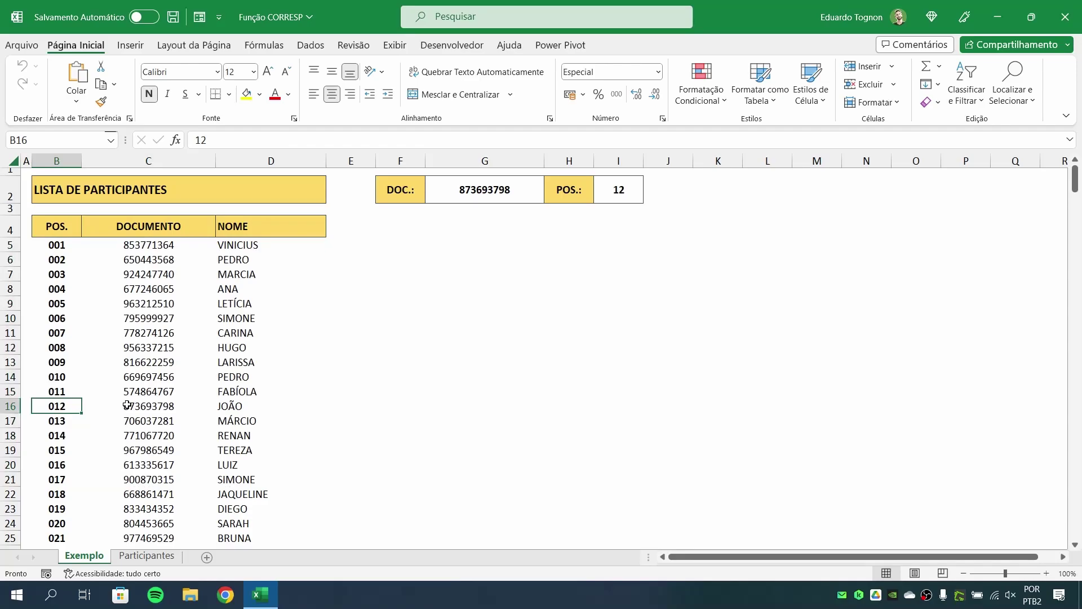
{"action": "type", "text": "560"}
{"action": "key", "text": "Return"}
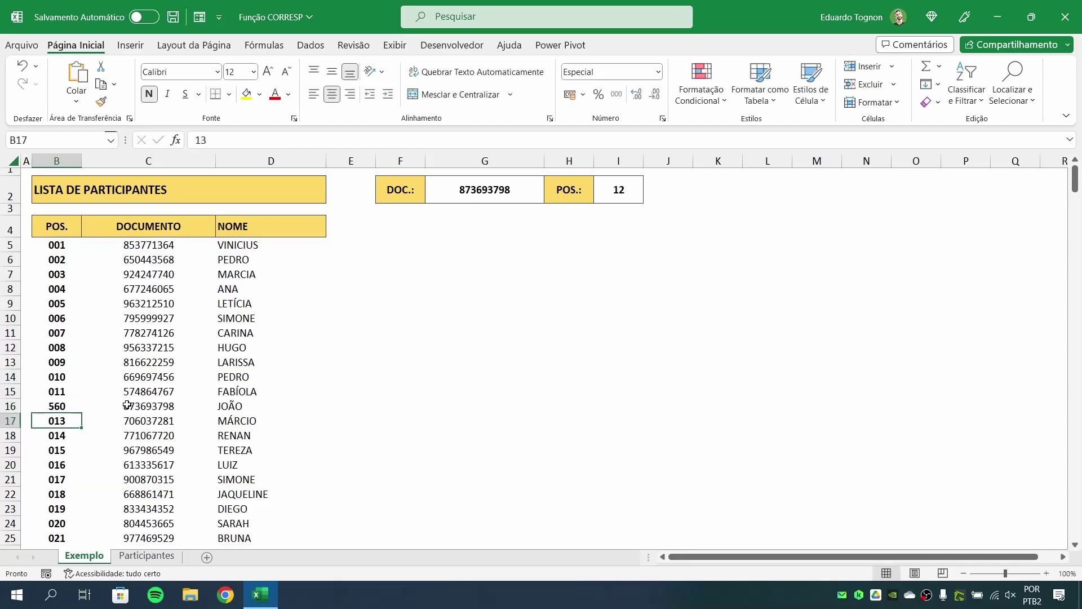
{"action": "left_click", "coordinate": [61, 409]}
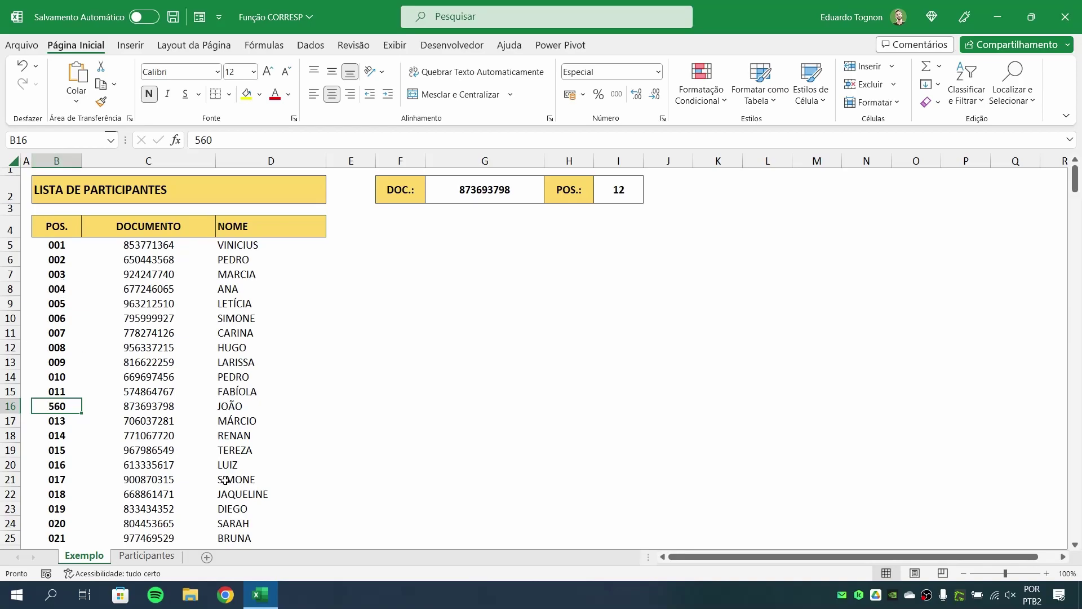
{"action": "left_click_drag", "start_coordinate": [54, 244], "coordinate": [227, 437]}
{"action": "left_click", "coordinate": [152, 376]}
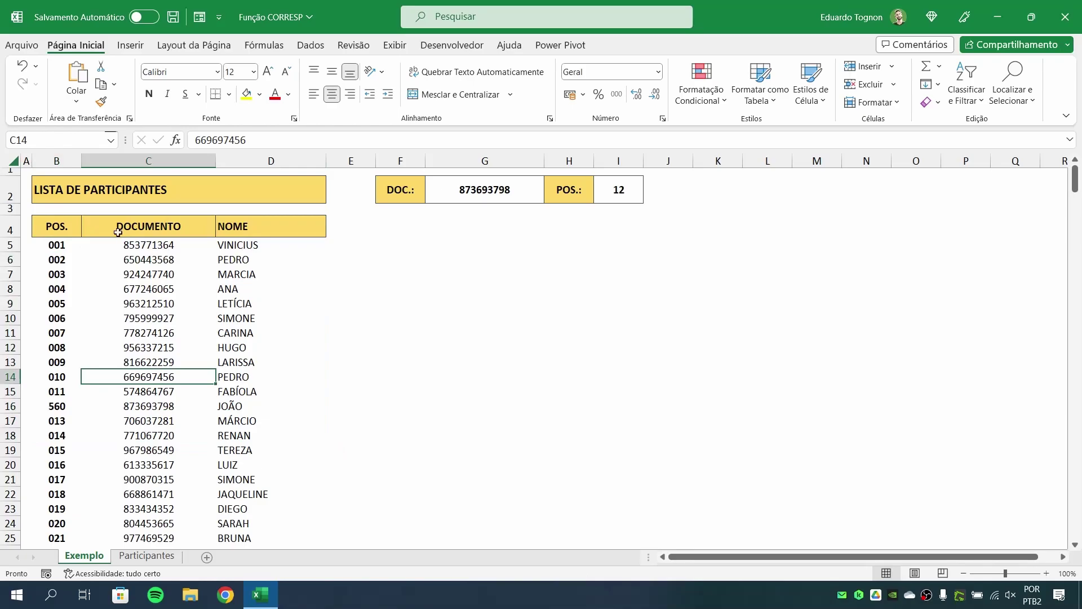
{"action": "left_click", "coordinate": [22, 65]}
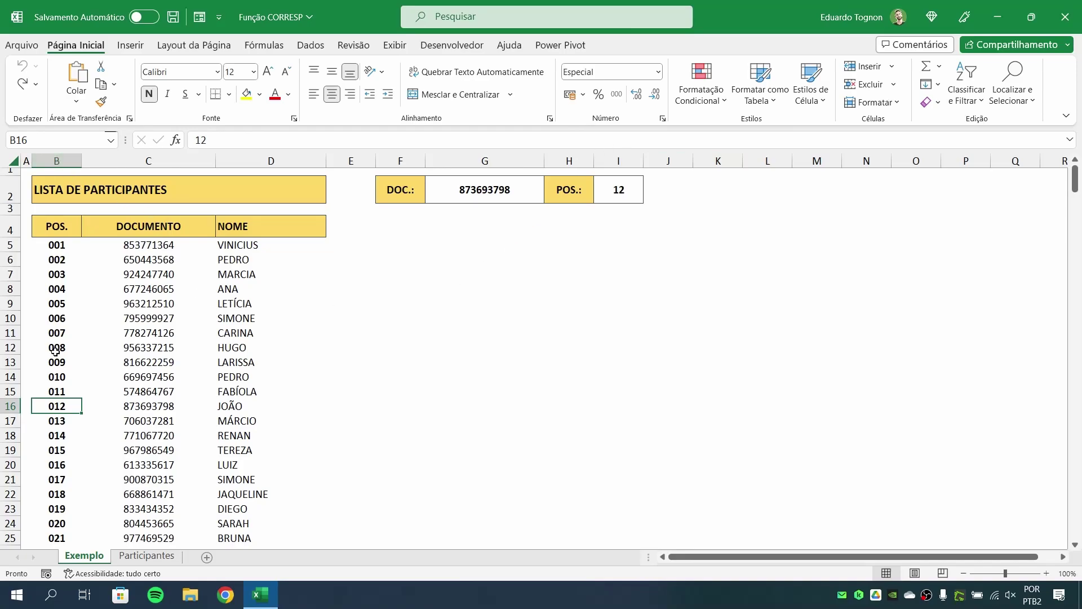
{"action": "left_click_drag", "start_coordinate": [57, 245], "coordinate": [259, 449]}
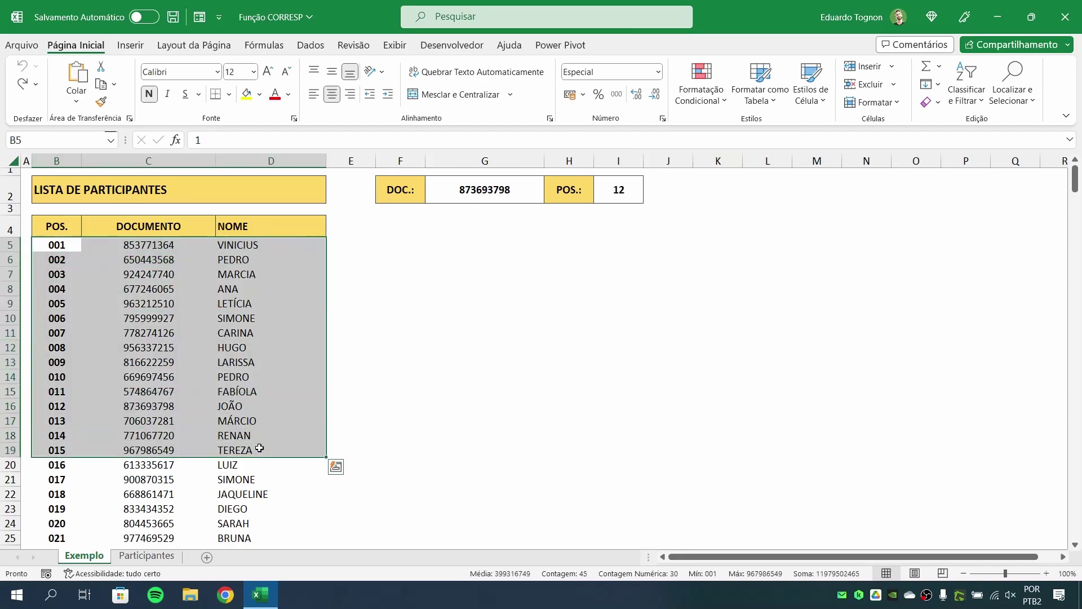
{"action": "left_click", "coordinate": [149, 332]}
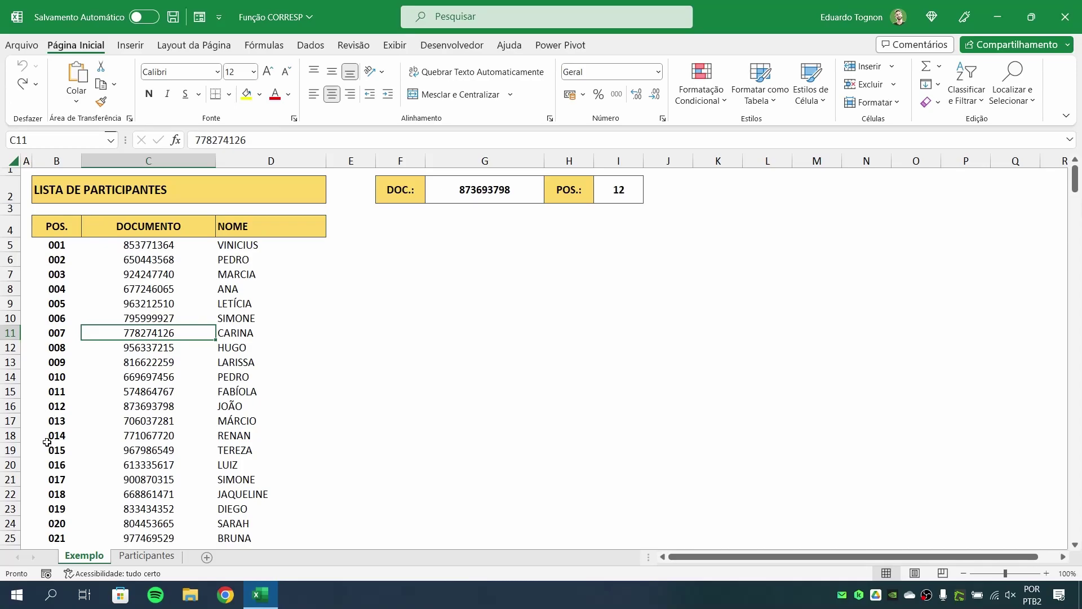
Step: Open the Participantes sheet and narrow the empty column E between the list and the lookup cells
{"action": "left_click", "coordinate": [162, 557]}
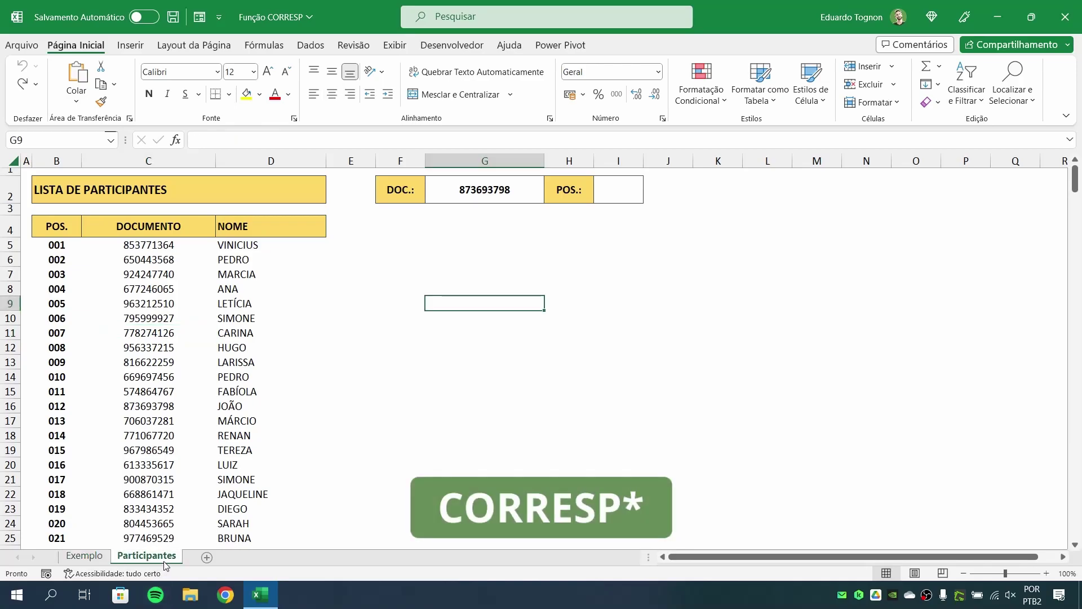
{"action": "left_click", "coordinate": [623, 184]}
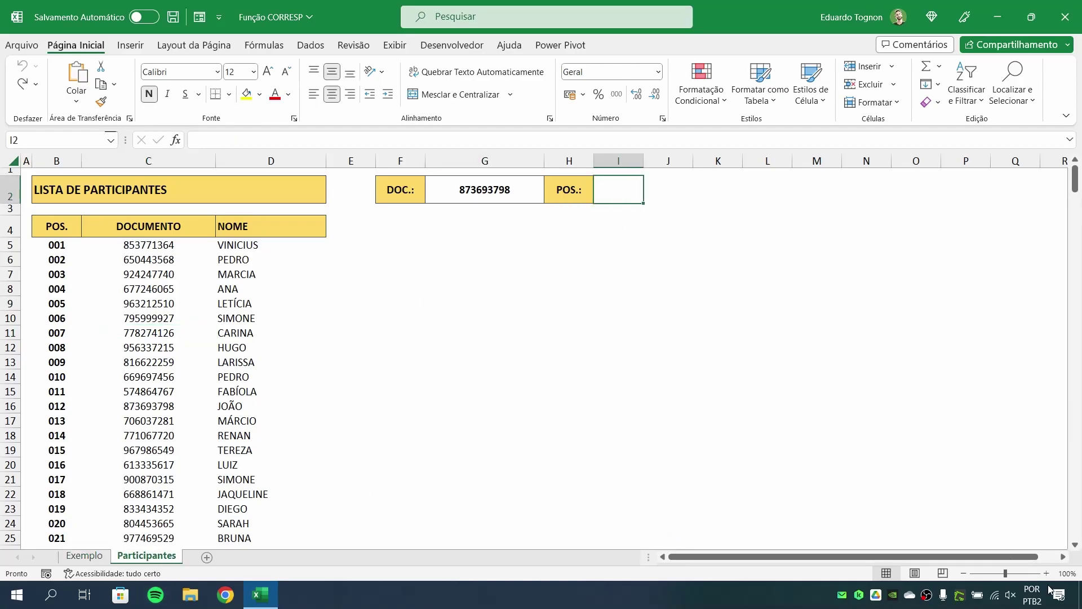
{"action": "scroll", "coordinate": [763, 448], "scroll_direction": "up", "scroll_amount": 3, "text": "ctrl"}
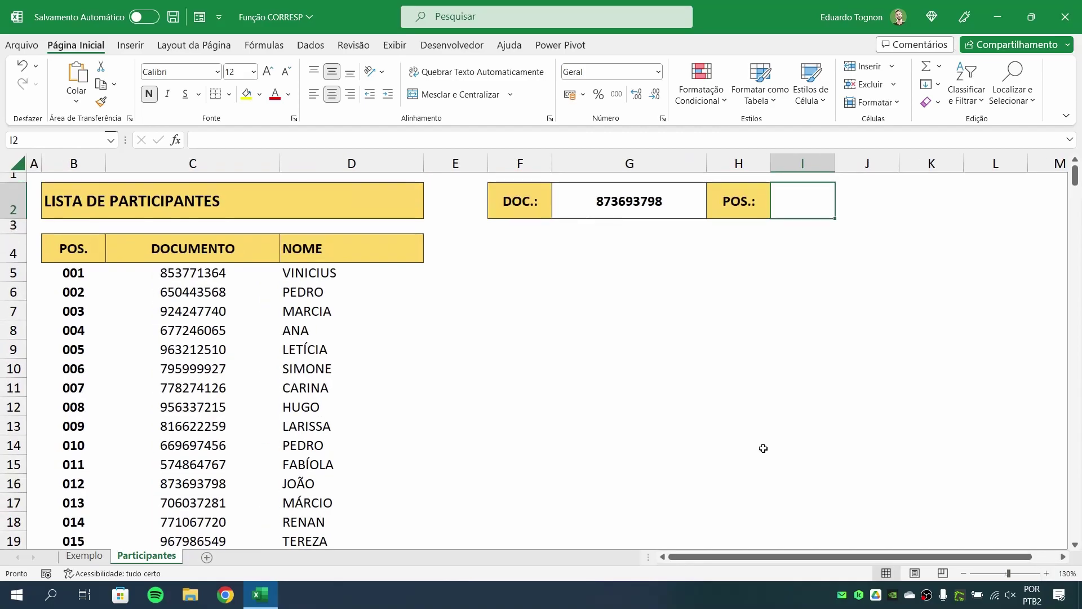
{"action": "left_click_drag", "start_coordinate": [487, 163], "coordinate": [456, 163]}
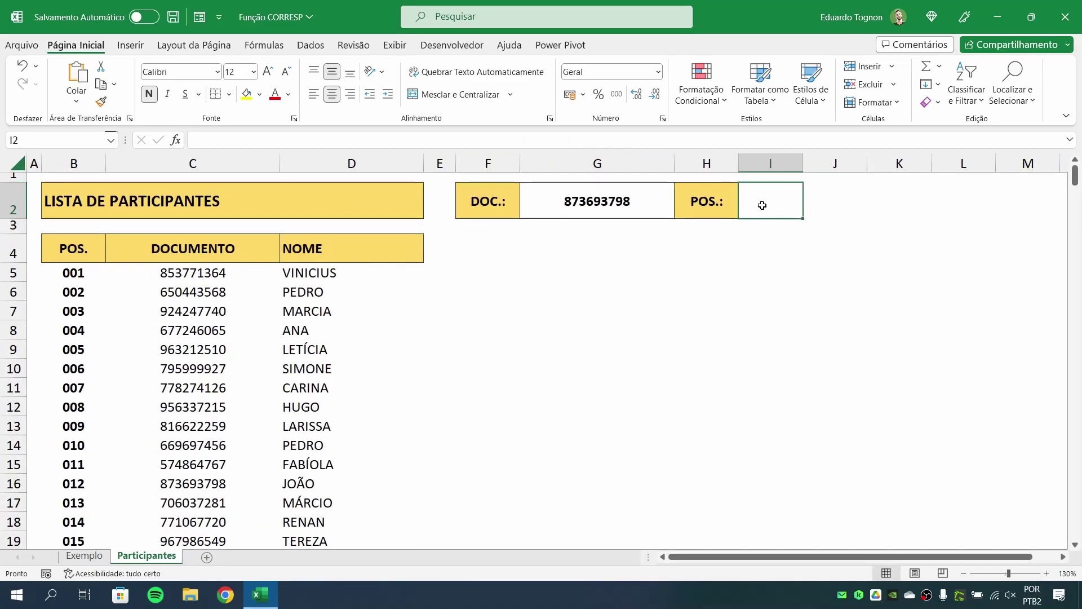
Step: Enter =CORRESP(G2;C5:C354;0) in I2 to return the exact-match position of the document in G2
{"action": "type", "text": "=CO"}
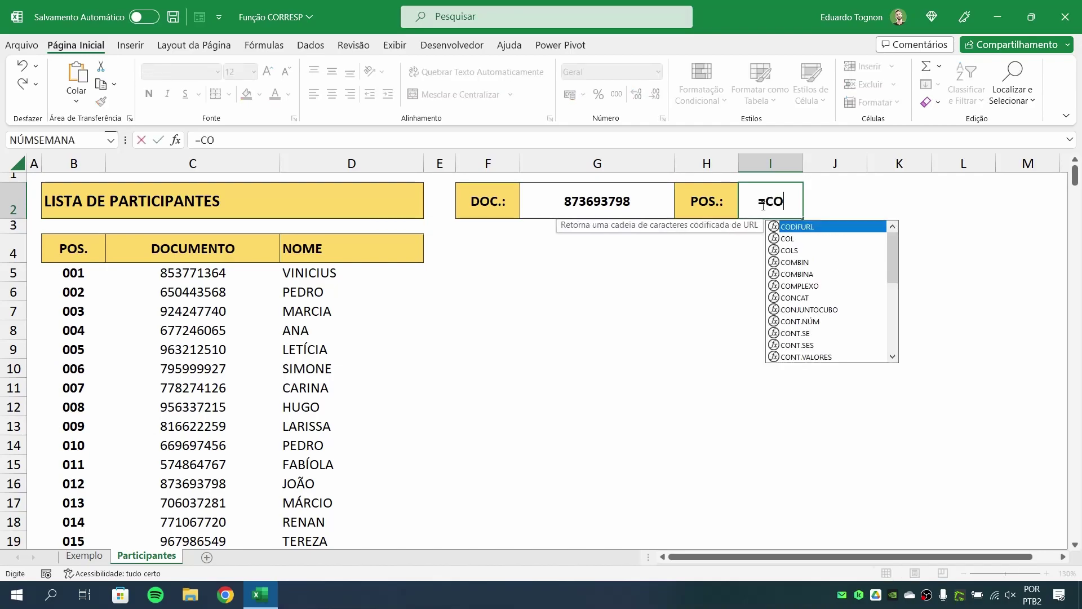
{"action": "type", "text": "RRESP"}
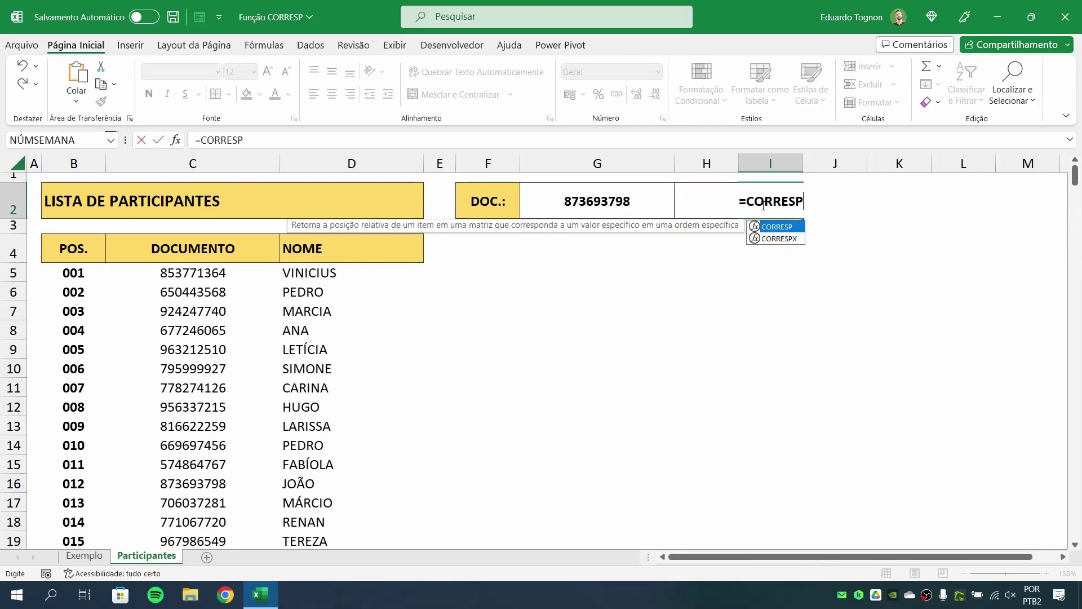
{"action": "type", "text": "("}
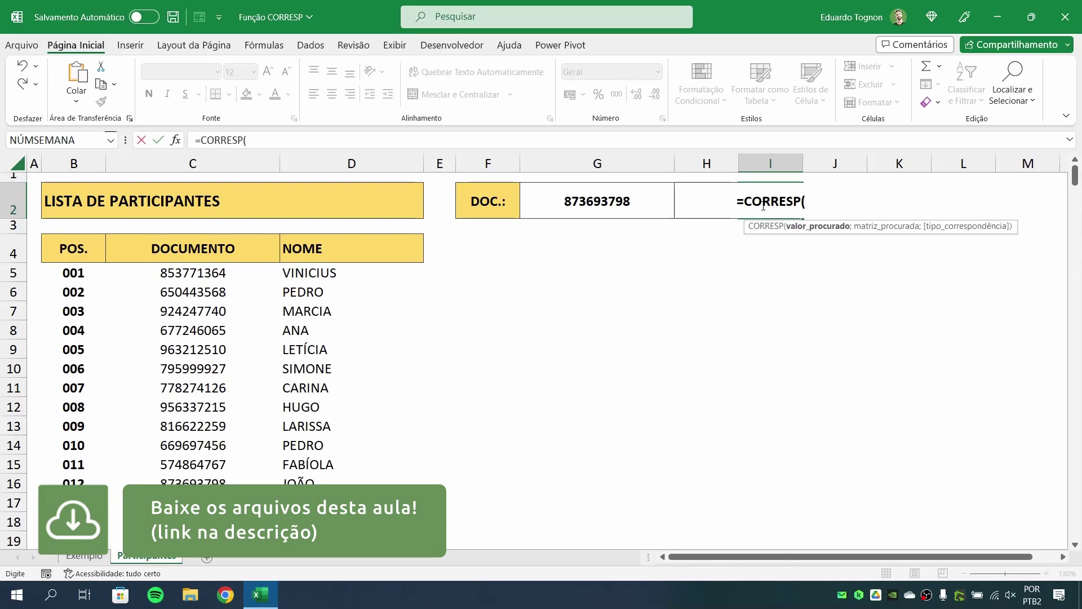
{"action": "left_click", "coordinate": [628, 199]}
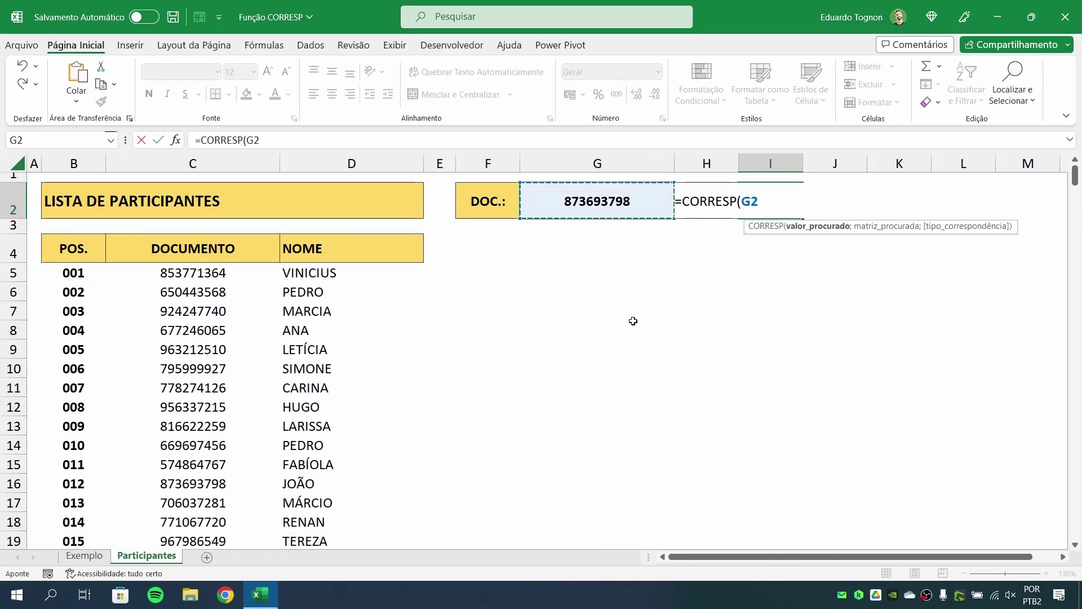
{"action": "type", "text": ";"}
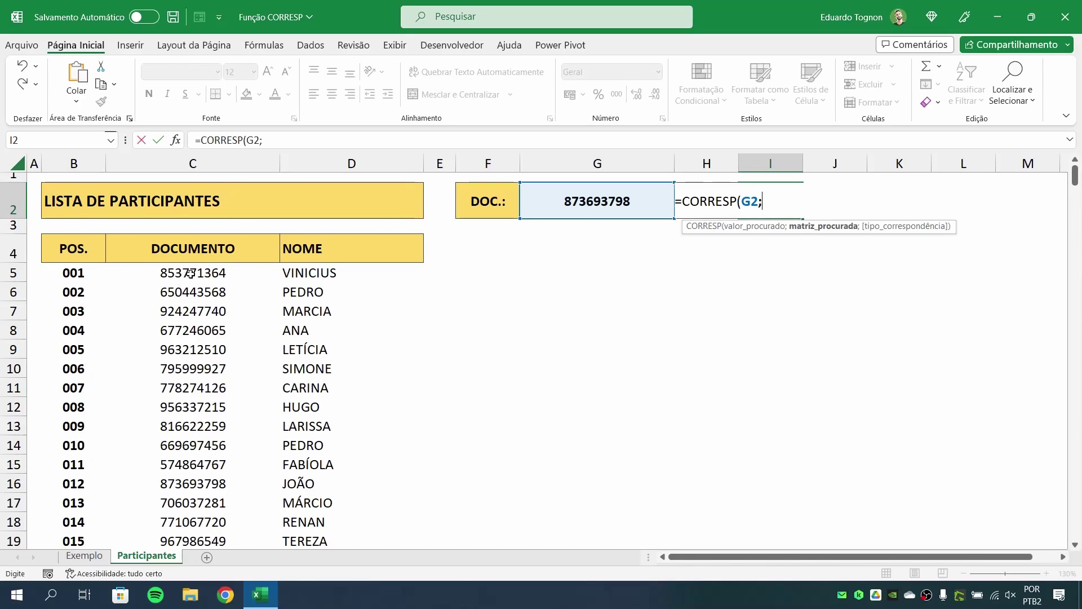
{"action": "mouse_move", "coordinate": [191, 273]}
{"action": "left_mouse_down"}
{"action": "mouse_move", "coordinate": [192, 473]}
{"action": "mouse_move", "coordinate": [192, 282]}
{"action": "left_mouse_up"}
{"action": "left_click_drag", "start_coordinate": [192, 564], "coordinate": [176, 514]}
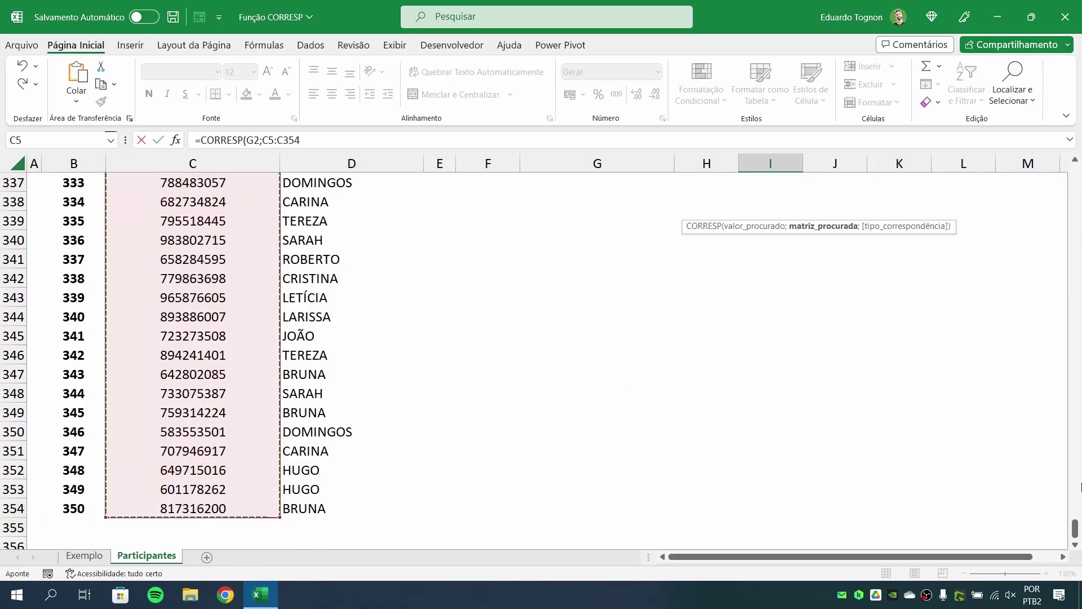
{"action": "left_click_drag", "start_coordinate": [1075, 528], "coordinate": [1075, 175]}
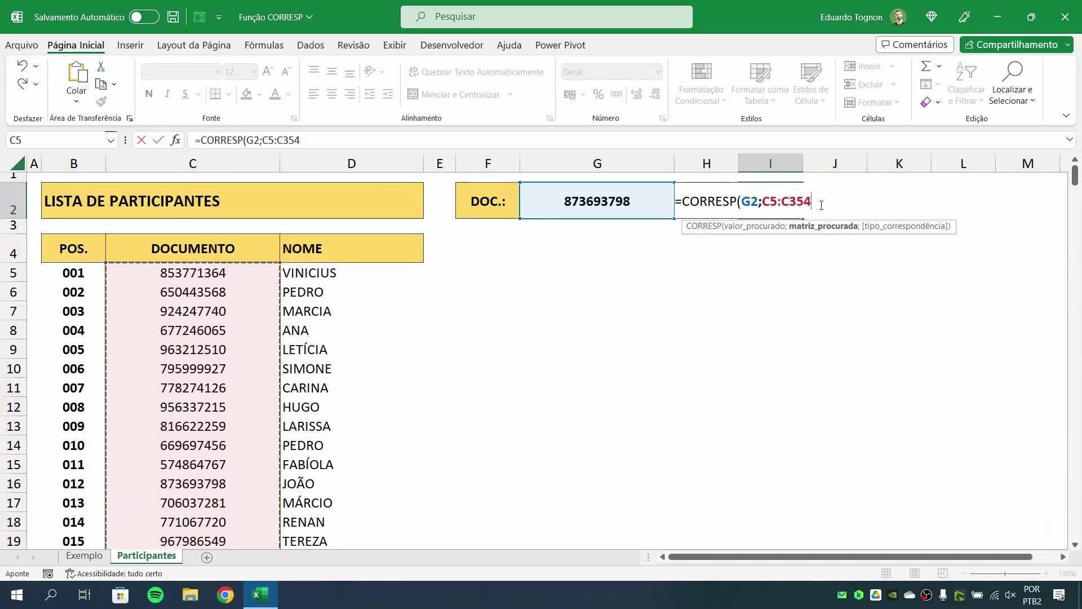
{"action": "type", "text": ";0"}
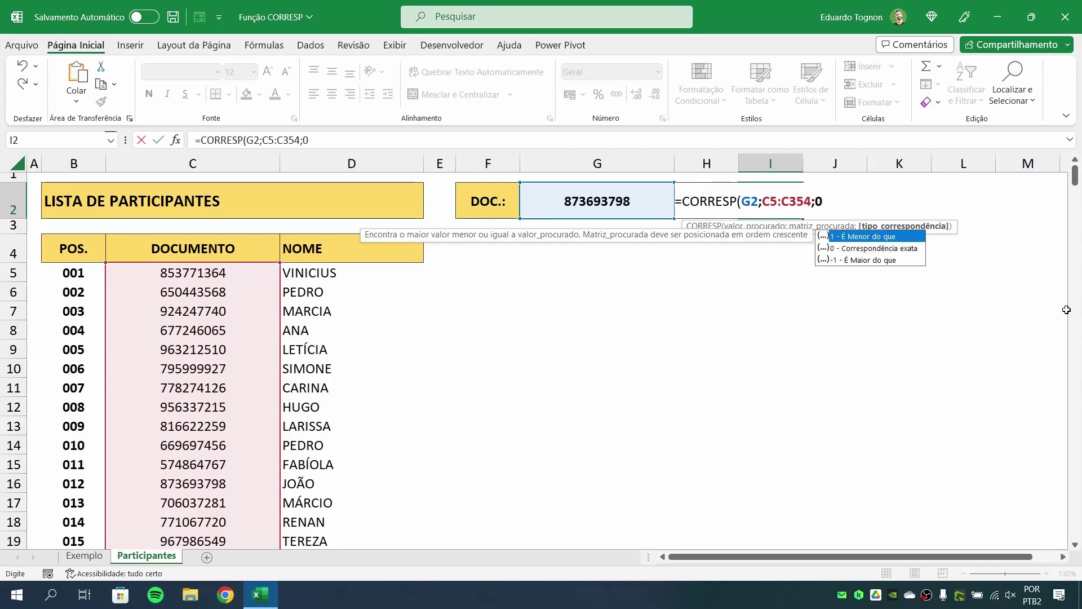
{"action": "type", "text": ")"}
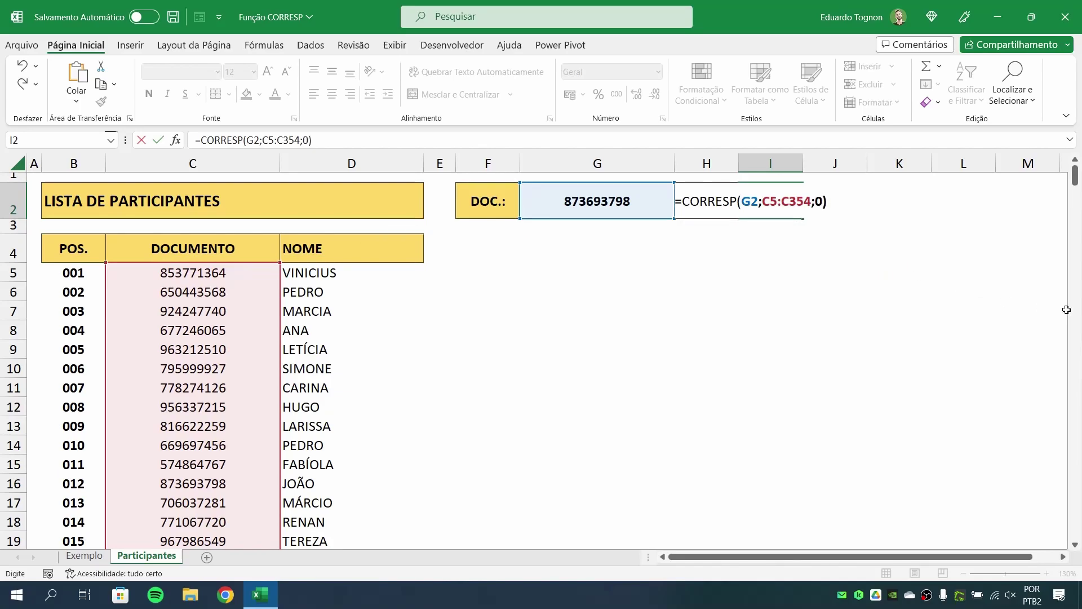
{"action": "key", "text": "Return"}
{"action": "left_click", "coordinate": [767, 210]}
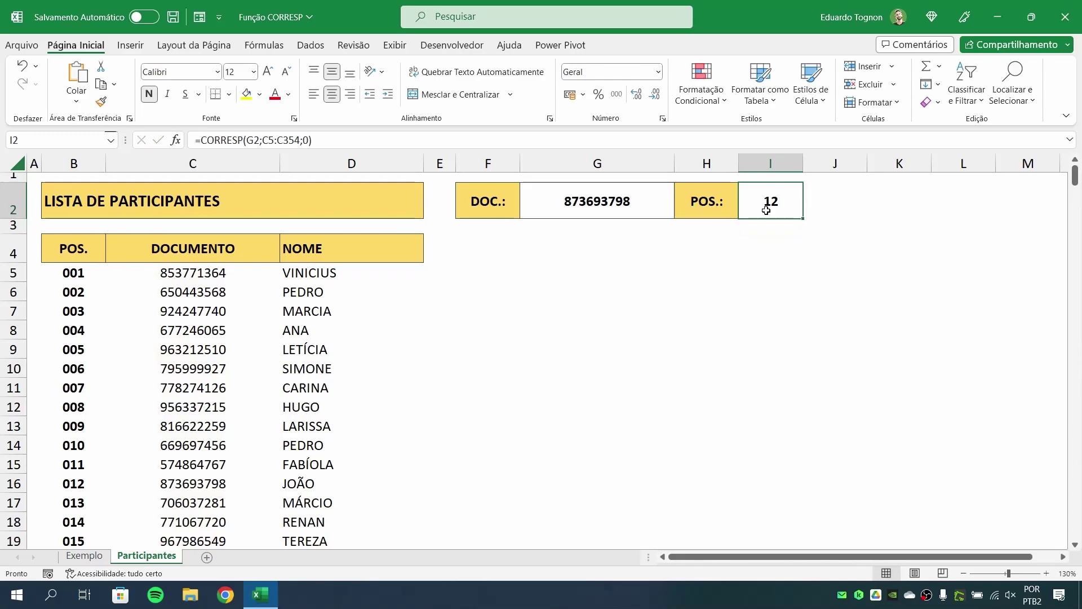
Step: Hide the POS. column B on the Participantes sheet
{"action": "left_click", "coordinate": [96, 163]}
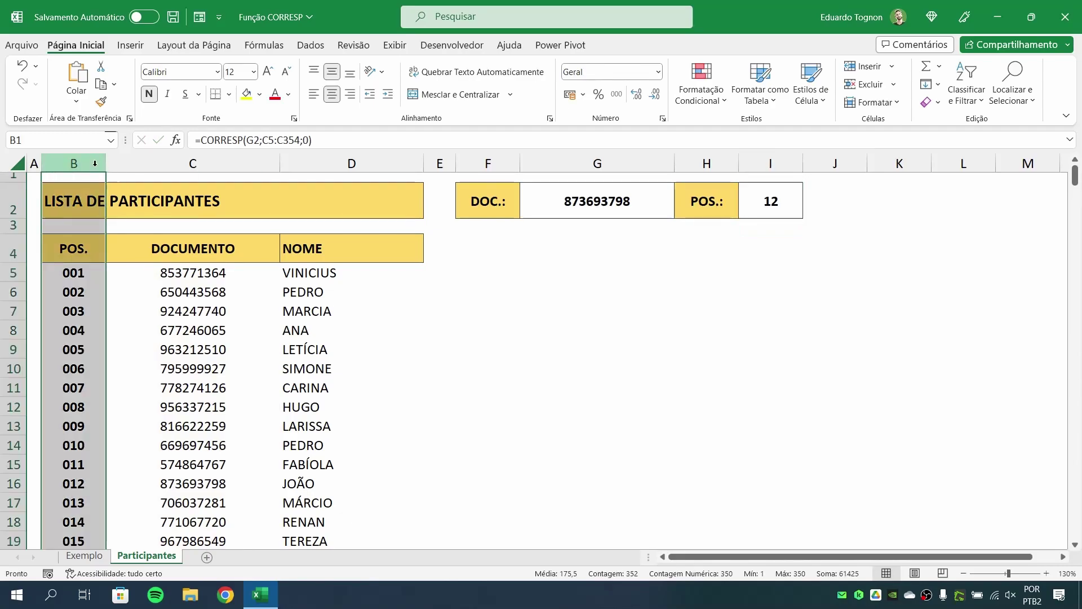
{"action": "right_click", "coordinate": [95, 164]}
{"action": "left_click", "coordinate": [135, 412]}
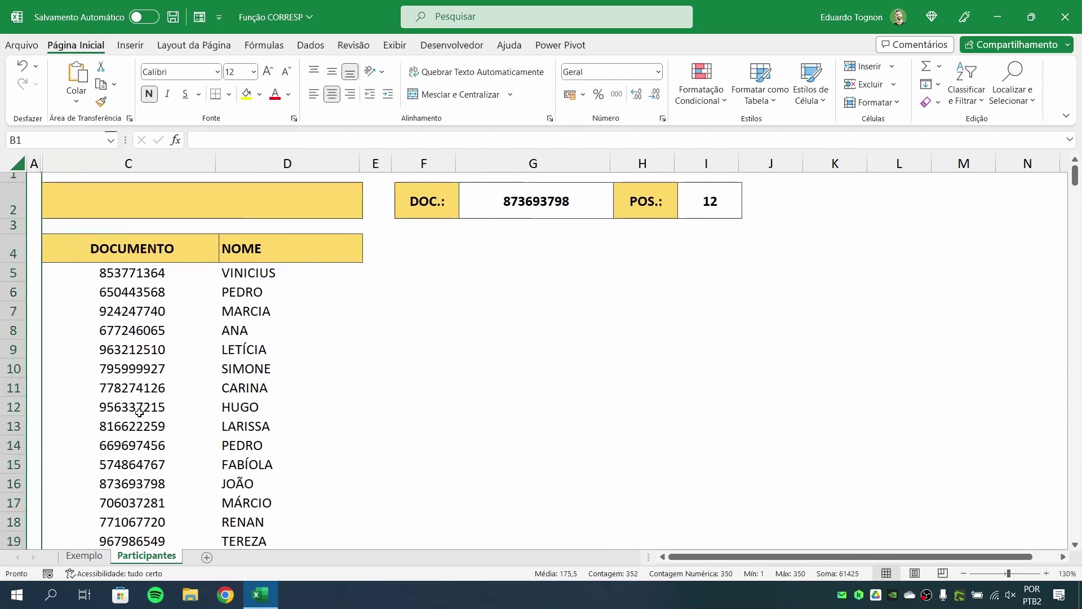
{"action": "left_click", "coordinate": [383, 388]}
Step: Check the position in I2 against the order of the document entries from C5 to C16
{"action": "left_click", "coordinate": [723, 189]}
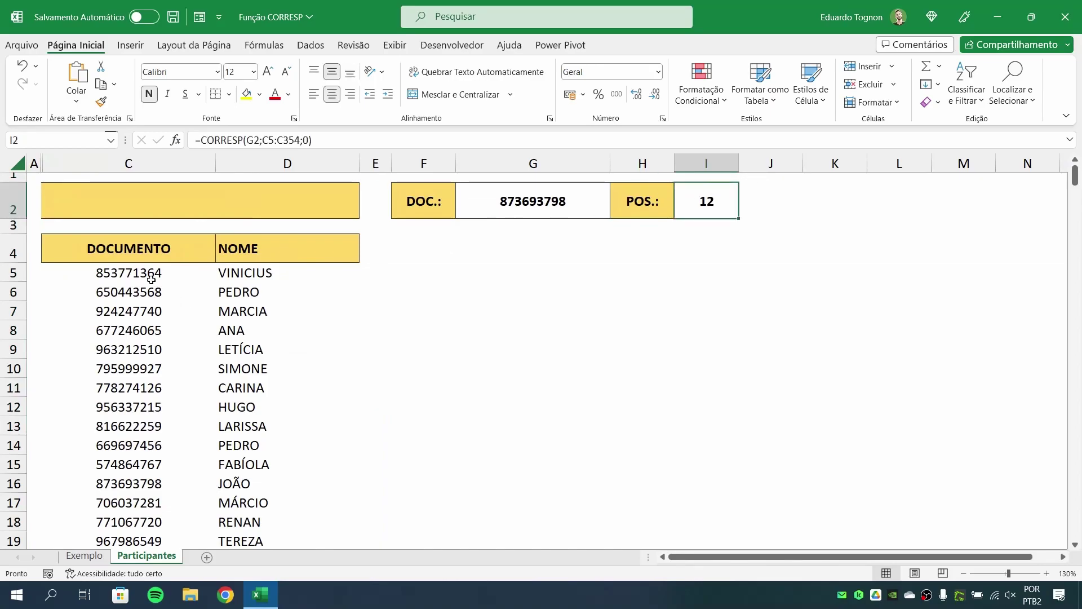
{"action": "left_click_drag", "start_coordinate": [144, 272], "coordinate": [140, 406]}
{"action": "left_click", "coordinate": [127, 312]}
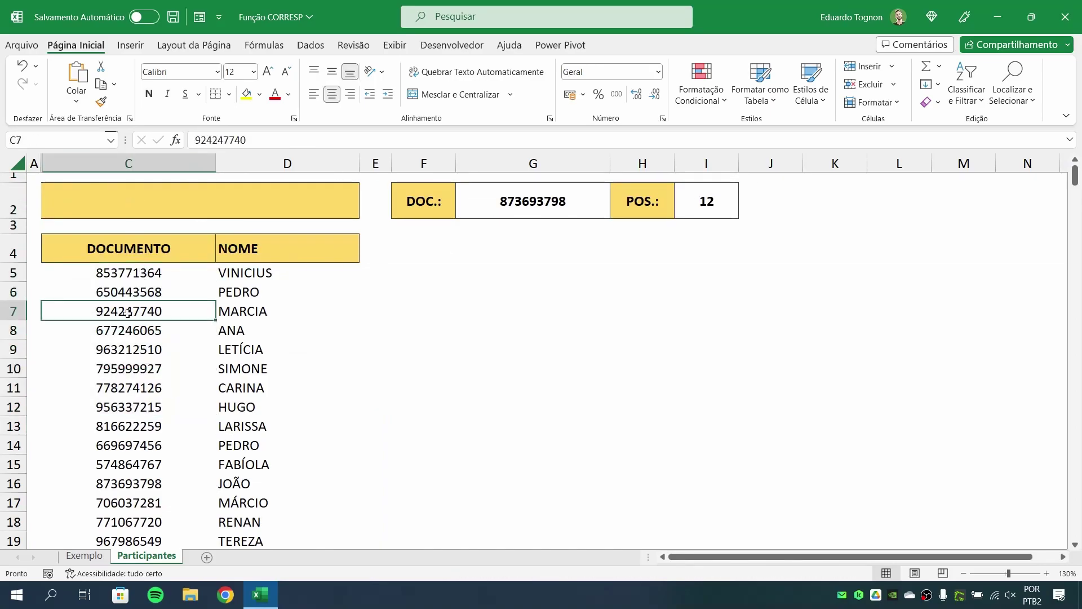
{"action": "left_click", "coordinate": [83, 270]}
{"action": "left_click_drag", "start_coordinate": [93, 281], "coordinate": [88, 483]}
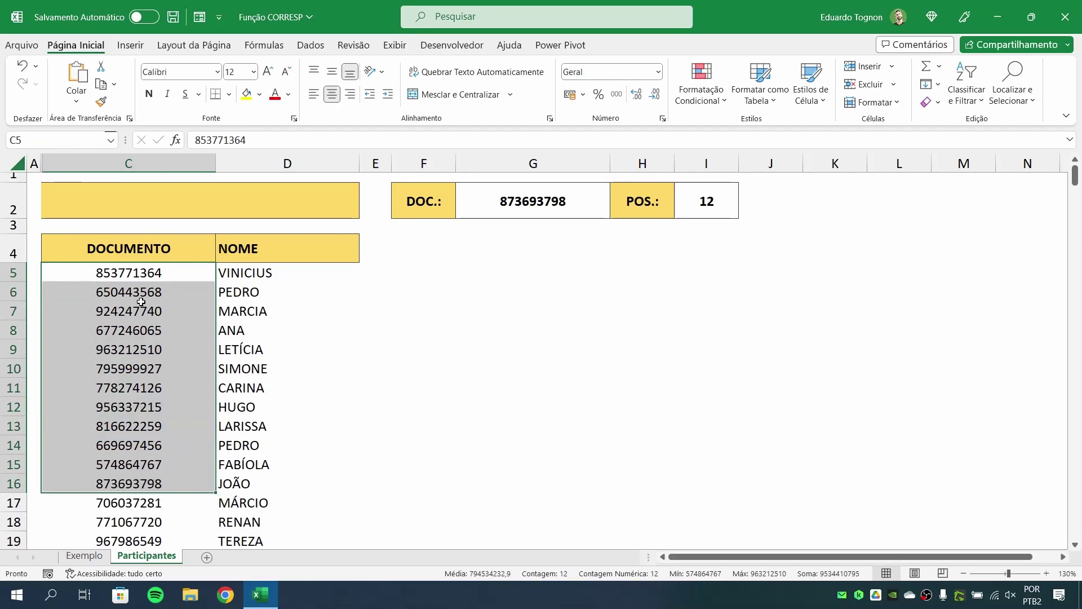
{"action": "left_click_drag", "start_coordinate": [73, 266], "coordinate": [264, 496]}
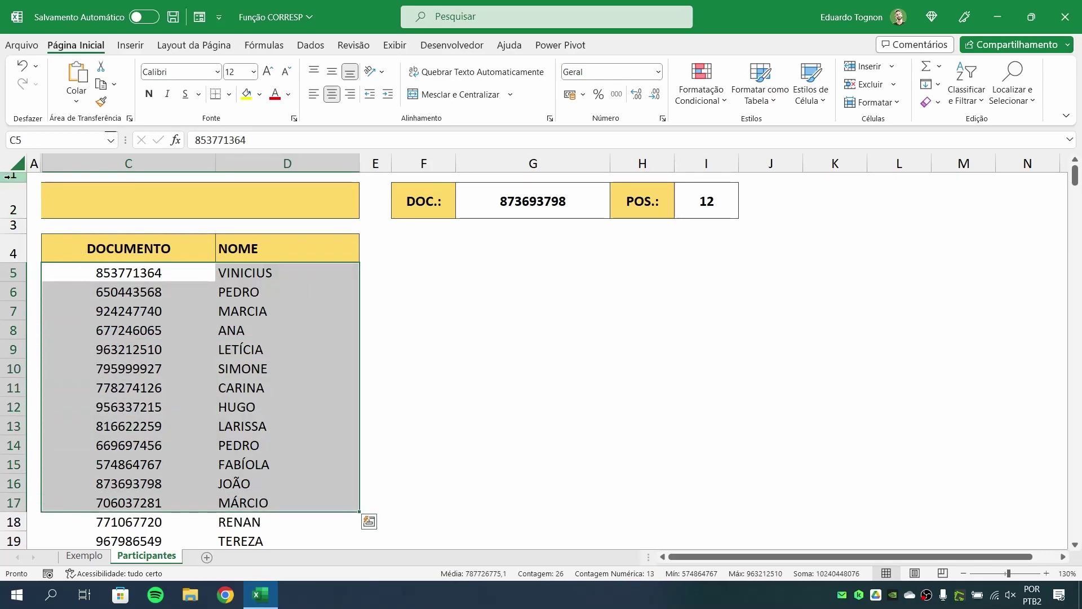
{"action": "left_click_drag", "start_coordinate": [50, 272], "coordinate": [179, 485]}
{"action": "left_click", "coordinate": [375, 425]}
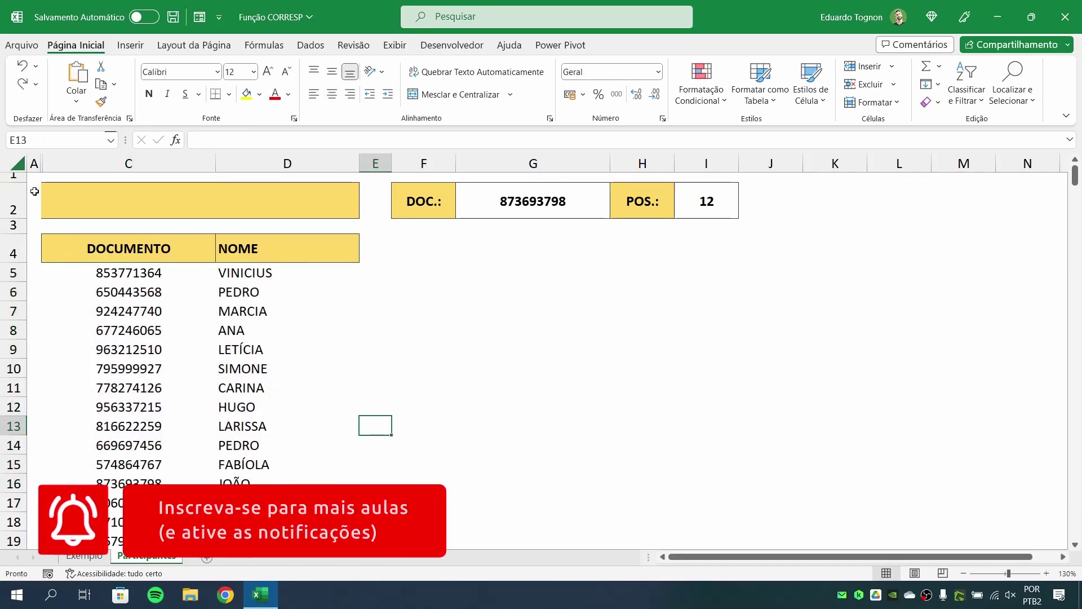
Step: Unhide the POS. column B on the Participantes sheet
{"action": "left_click_drag", "start_coordinate": [34, 163], "coordinate": [96, 164]}
{"action": "right_click", "coordinate": [96, 163]}
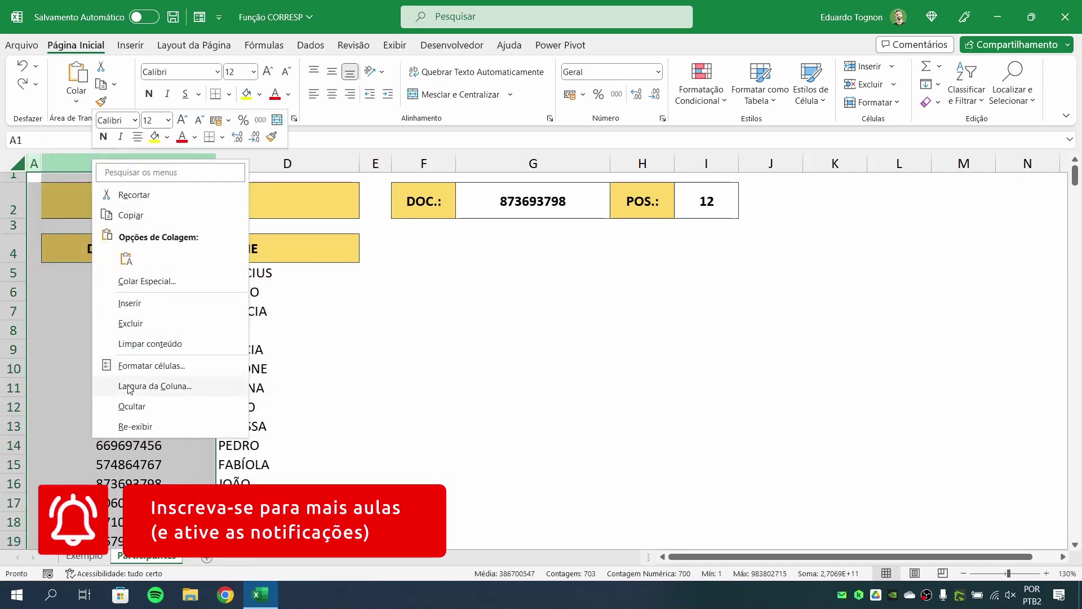
{"action": "left_click", "coordinate": [132, 426]}
{"action": "left_click", "coordinate": [357, 405]}
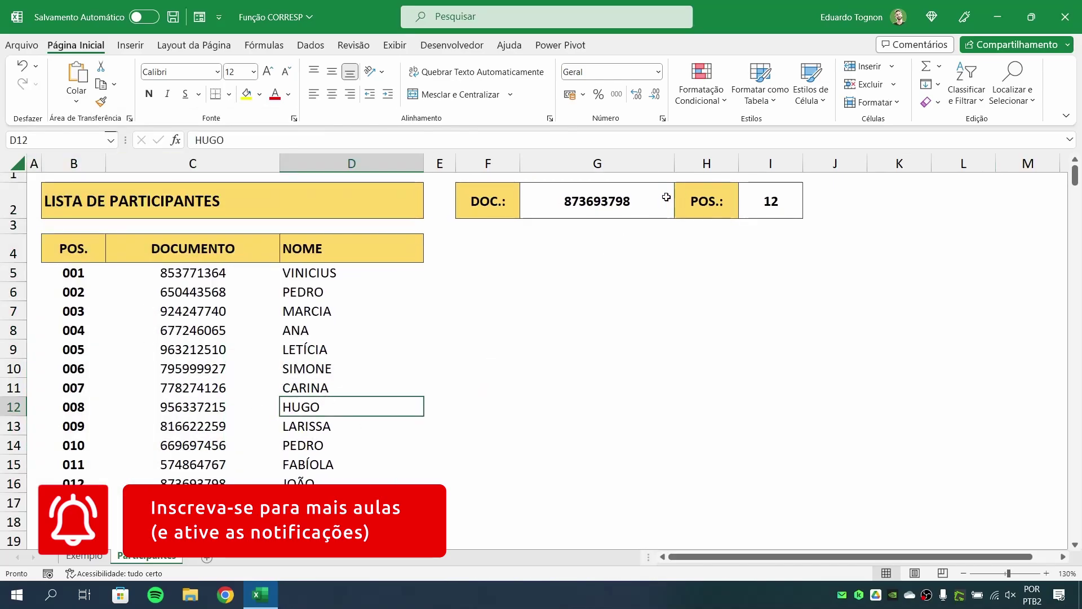
Step: Replace the document in G2 with the document number listed in C17
{"action": "left_click", "coordinate": [597, 203]}
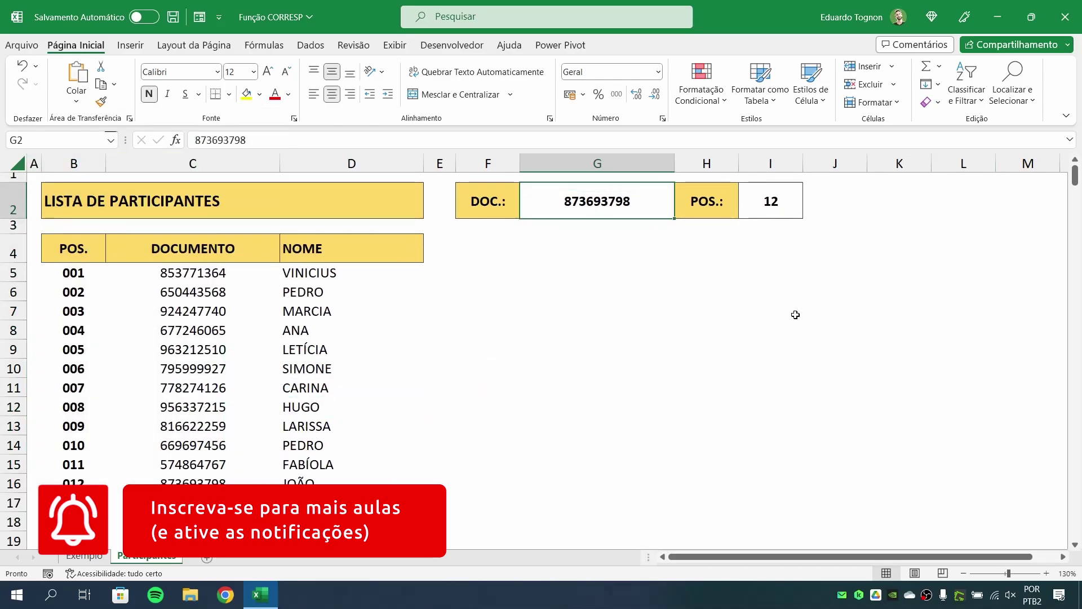
{"action": "type", "text": "706037281"}
{"action": "key", "text": "Return"}
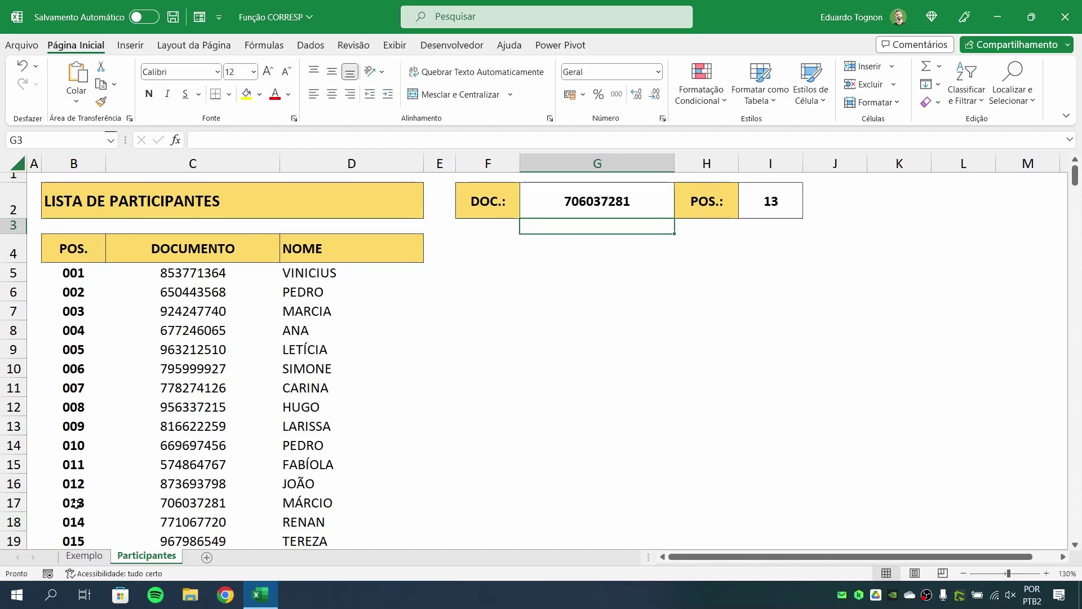
Step: Compare the position in I2 with the document entries C5:C17 and the POS. values B5:B17
{"action": "left_click", "coordinate": [161, 503]}
{"action": "left_click_drag", "start_coordinate": [129, 500], "coordinate": [145, 274]}
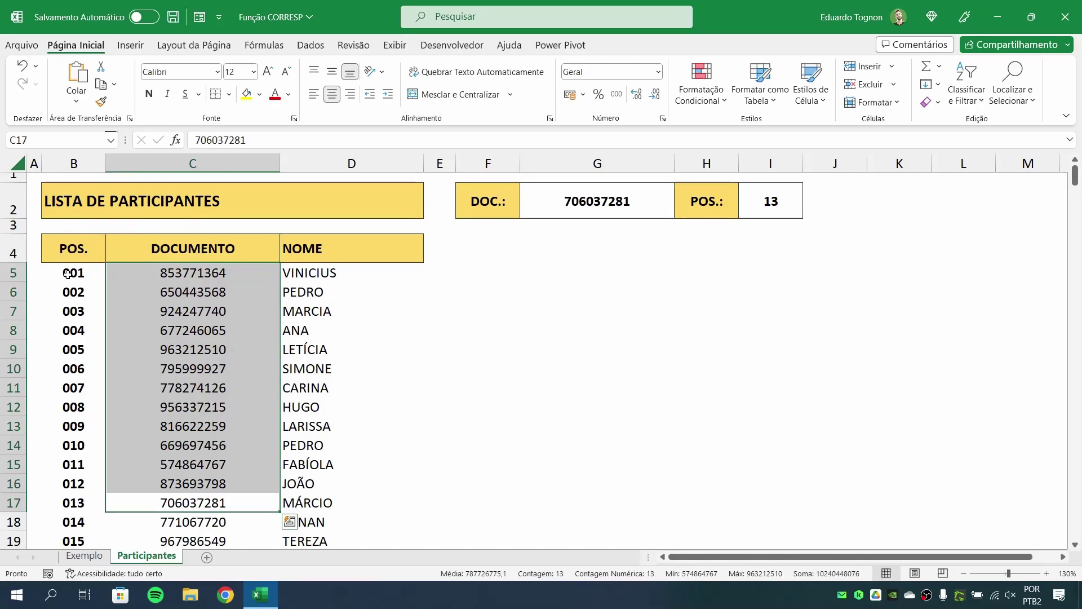
{"action": "left_click", "coordinate": [74, 504]}
{"action": "left_click_drag", "start_coordinate": [75, 486], "coordinate": [62, 272]}
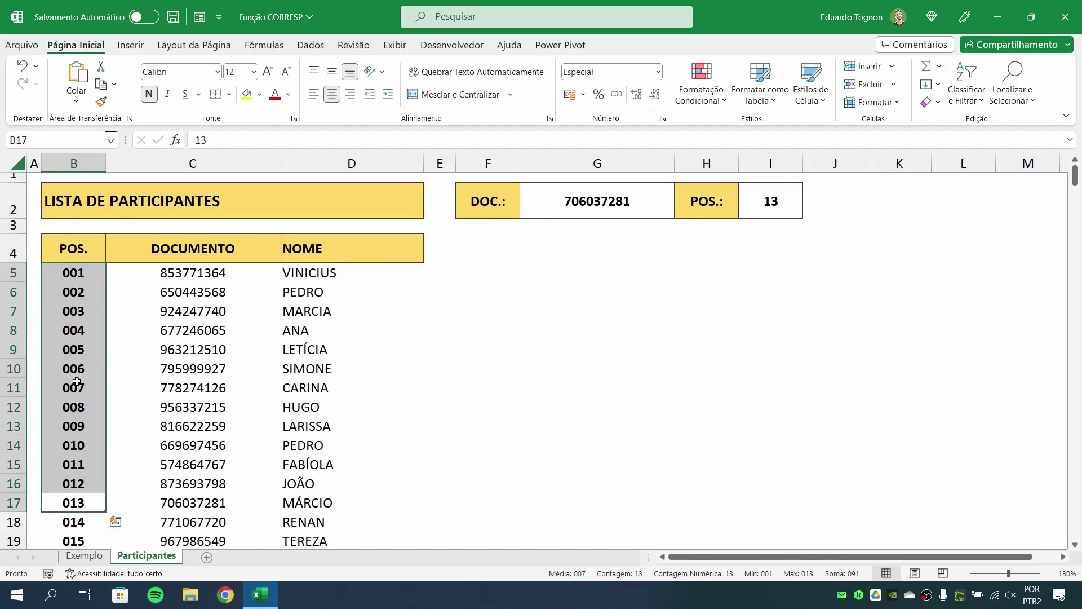
{"action": "left_click", "coordinate": [82, 164]}
{"action": "left_click", "coordinate": [502, 357]}
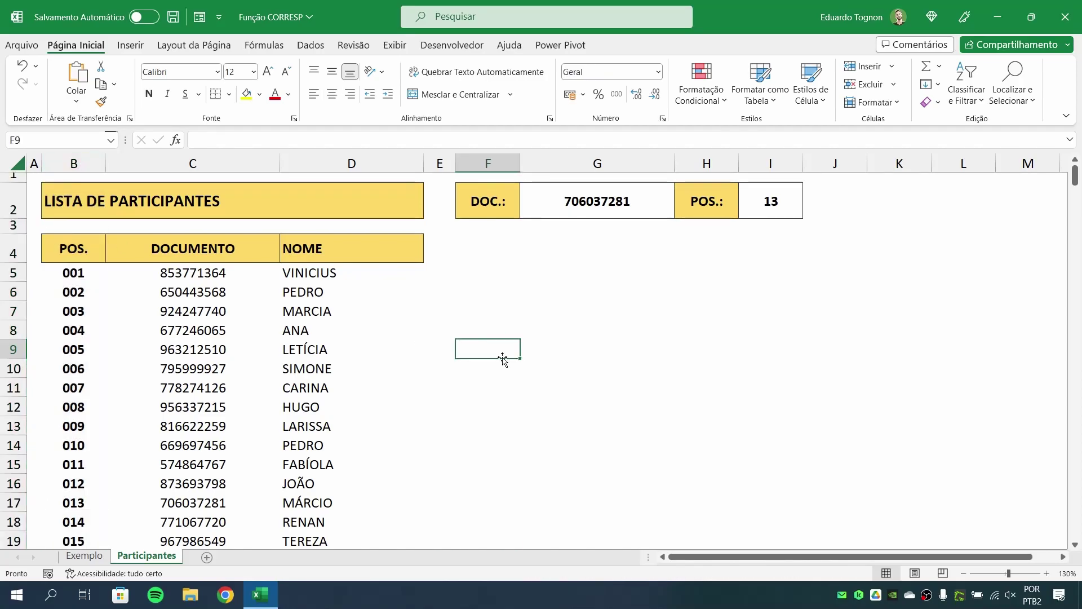
{"action": "left_click", "coordinate": [1073, 258]}
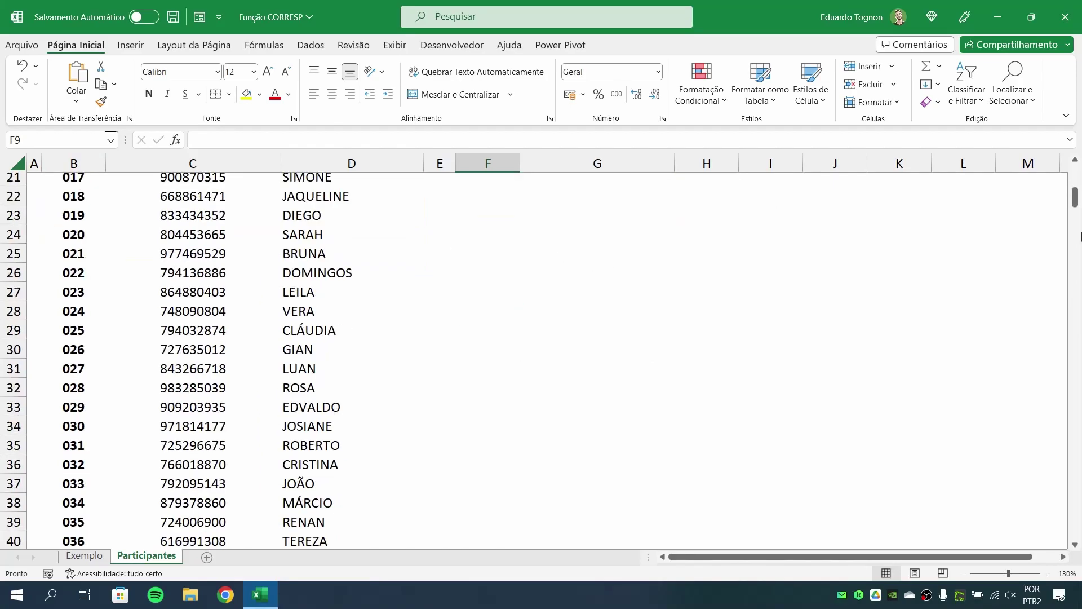
{"action": "left_click_drag", "start_coordinate": [1075, 198], "coordinate": [1075, 169]}
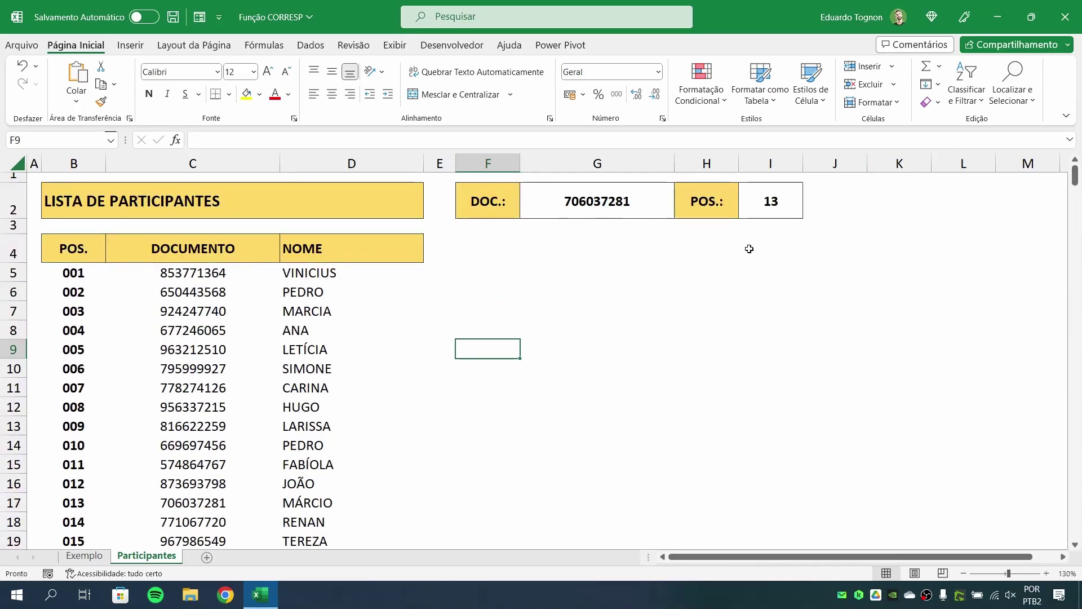
Step: Change the formula in I2 to =CORRESP(G2;C:C;0) so that it searches the entire column C
{"action": "left_click", "coordinate": [614, 203]}
{"action": "double_click", "coordinate": [766, 202]}
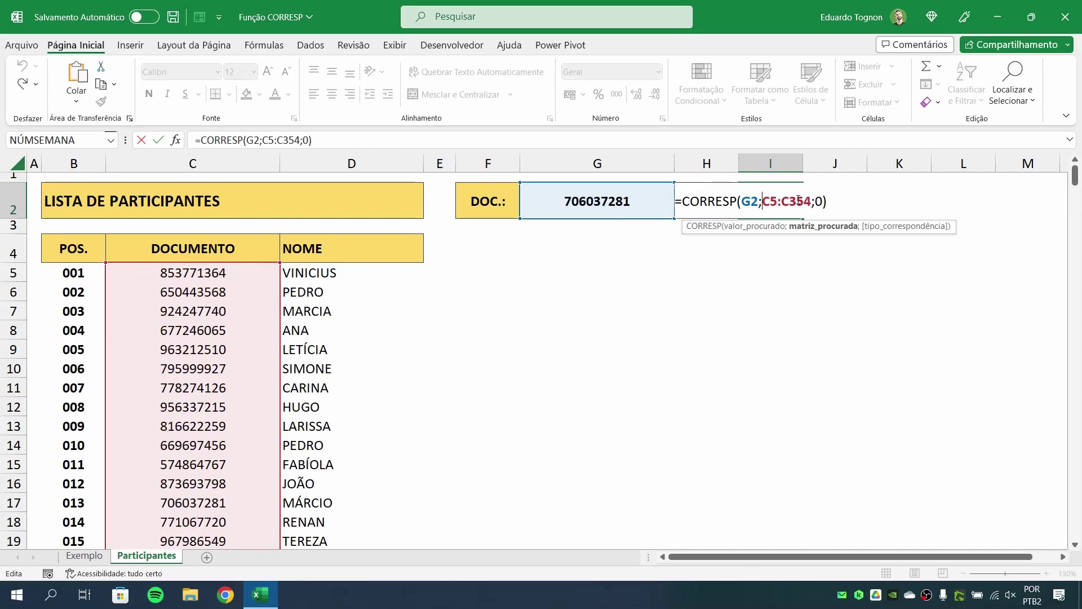
{"action": "left_click_drag", "start_coordinate": [754, 200], "coordinate": [828, 202]}
{"action": "left_click", "coordinate": [774, 204]}
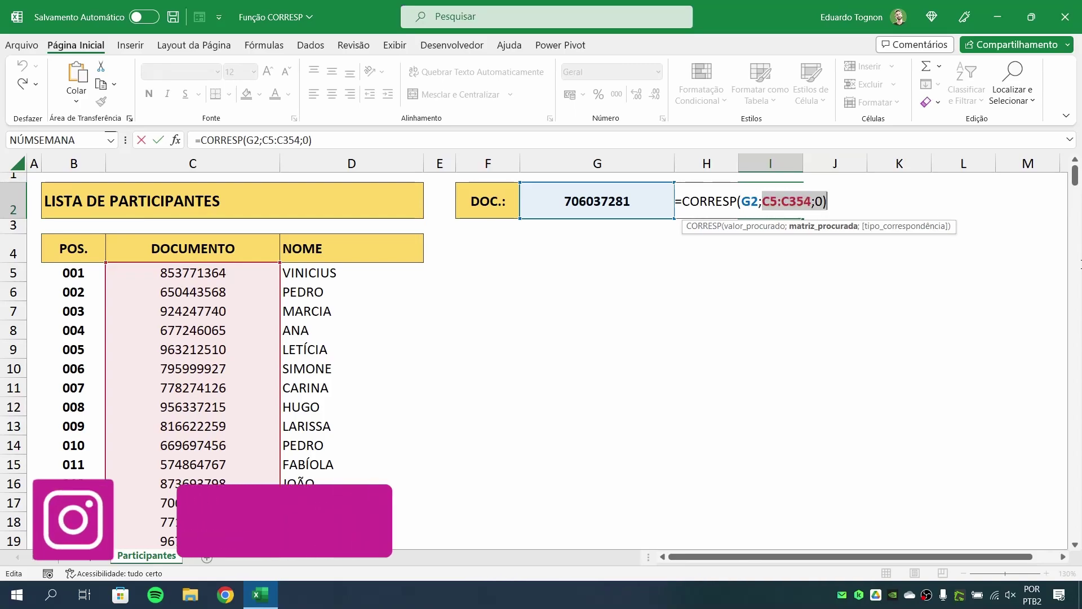
{"action": "key", "text": "BackSpace"}
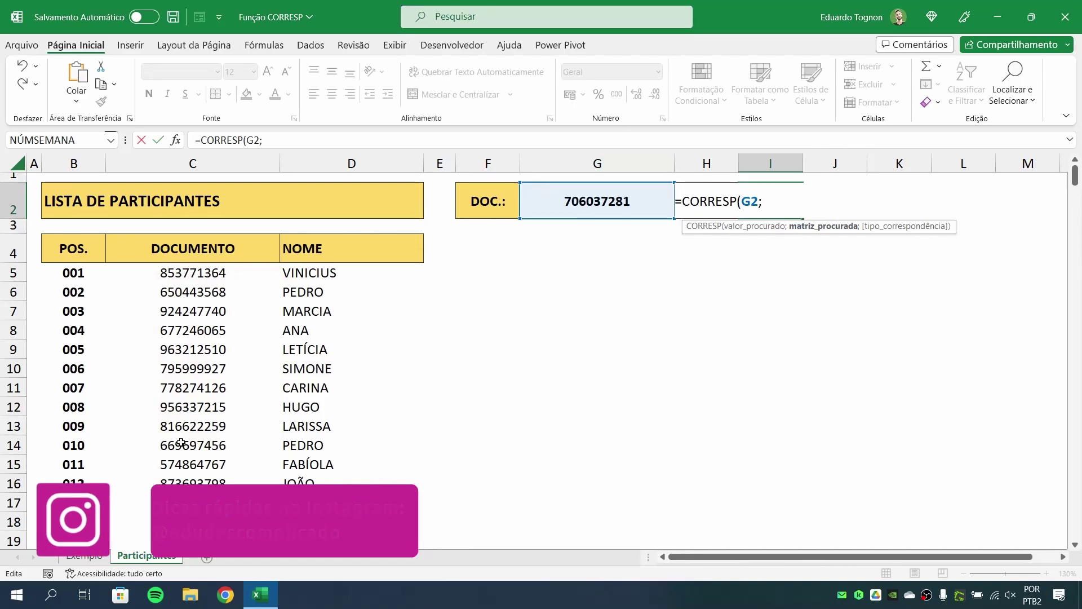
{"action": "left_click", "coordinate": [193, 163]}
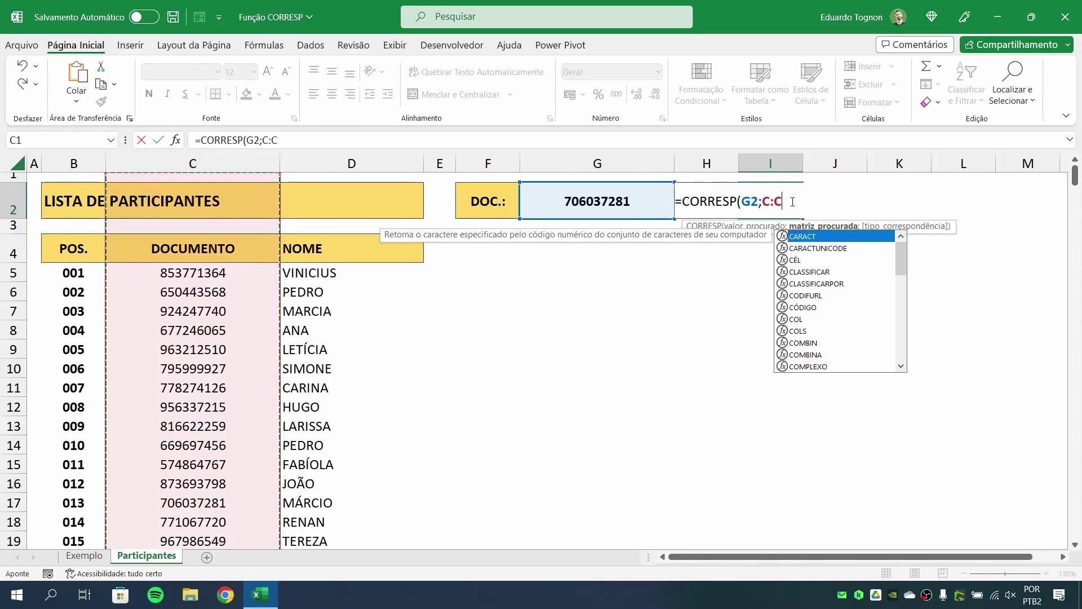
{"action": "type", "text": ";0"}
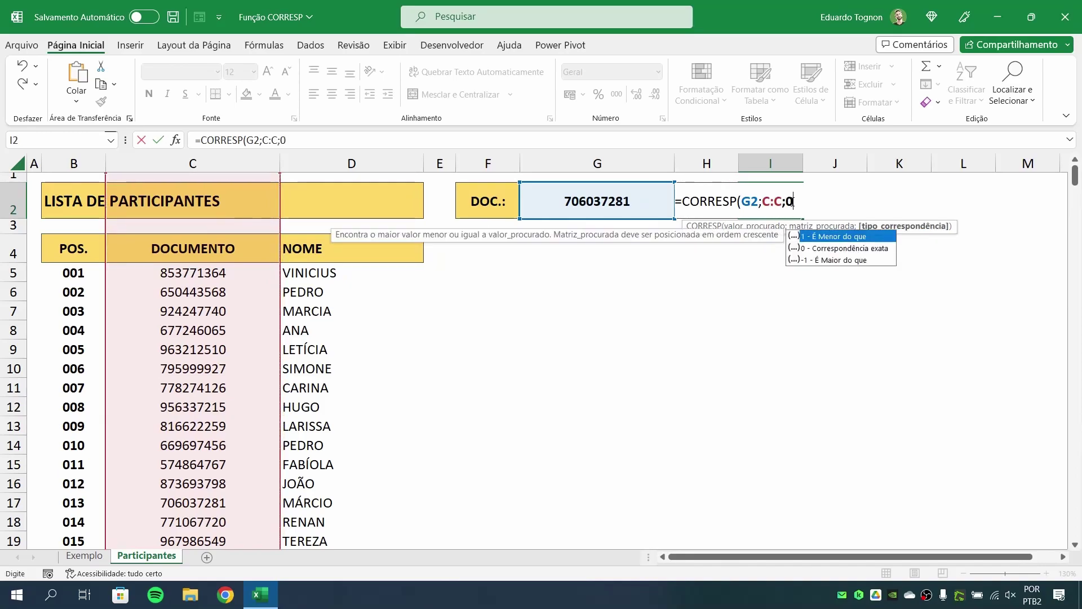
{"action": "type", "text": ")"}
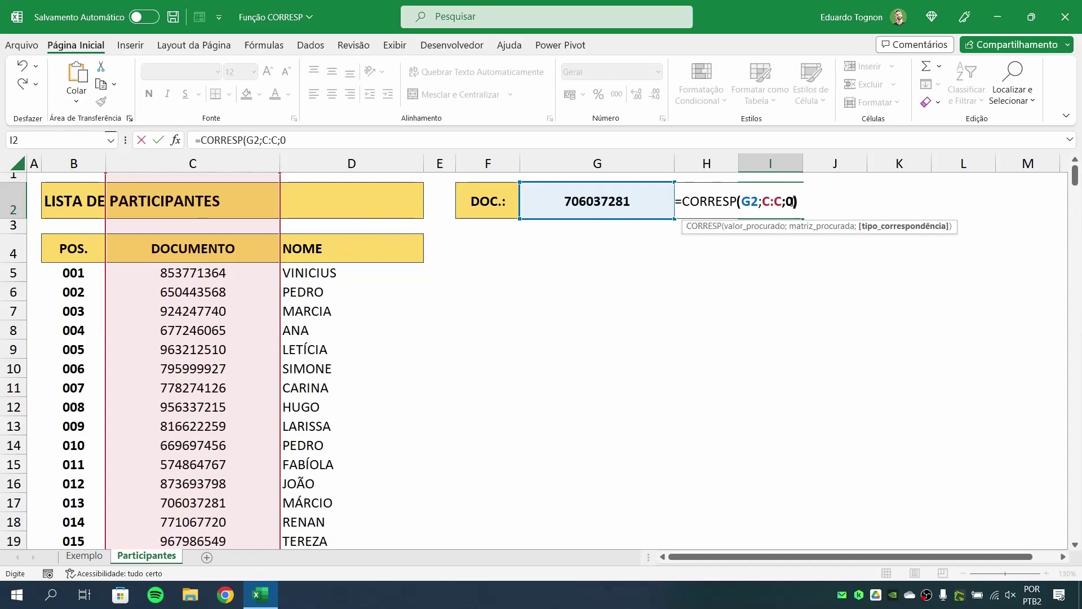
{"action": "key", "text": "Return"}
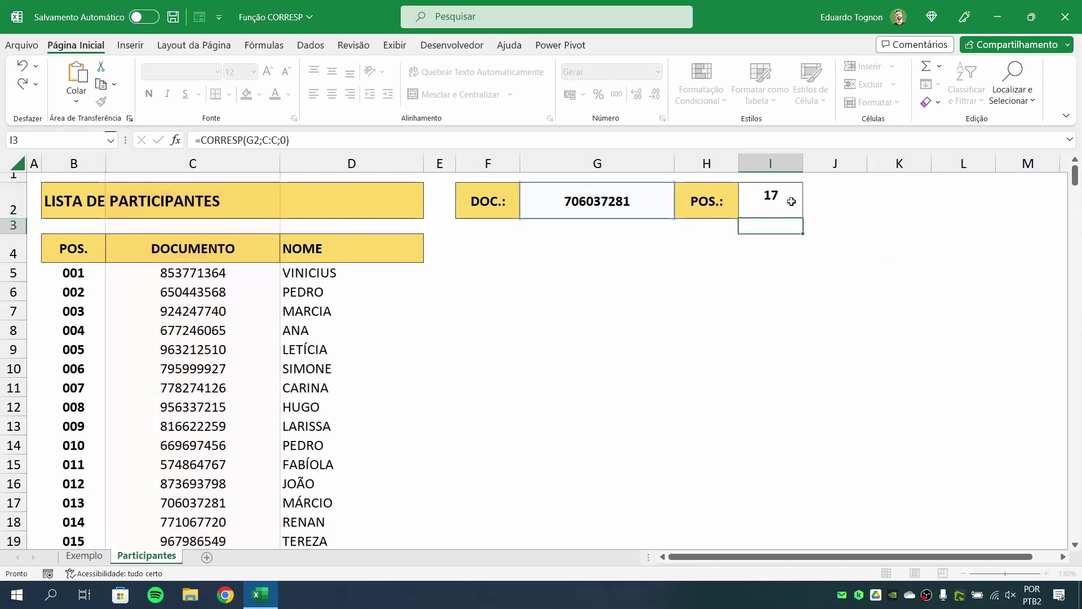
{"action": "left_click", "coordinate": [792, 201]}
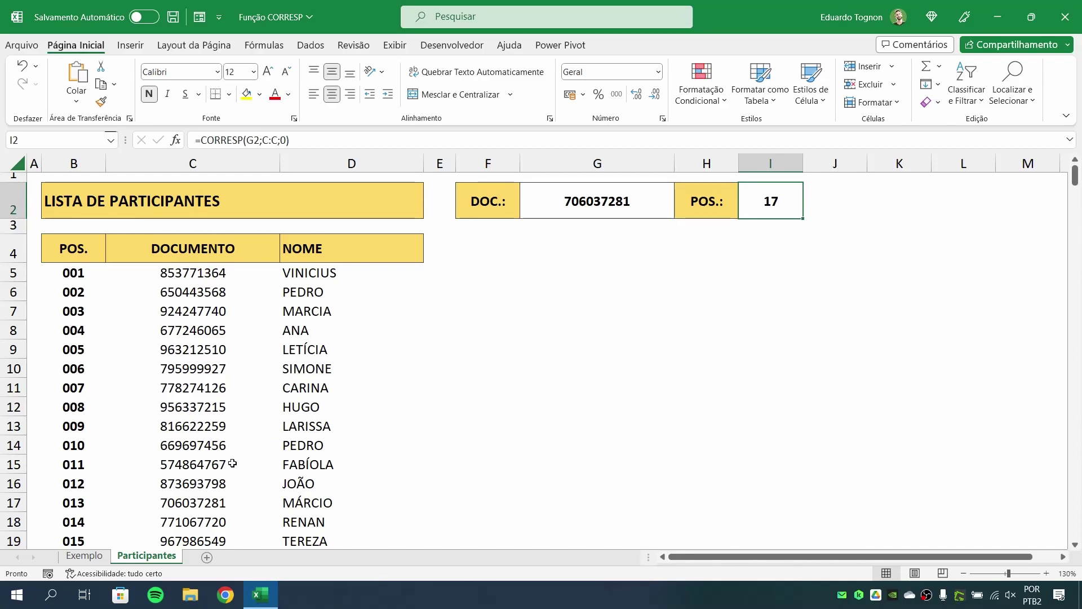
Step: Highlight the searched document in C17 with a yellow fill
{"action": "left_click", "coordinate": [191, 523]}
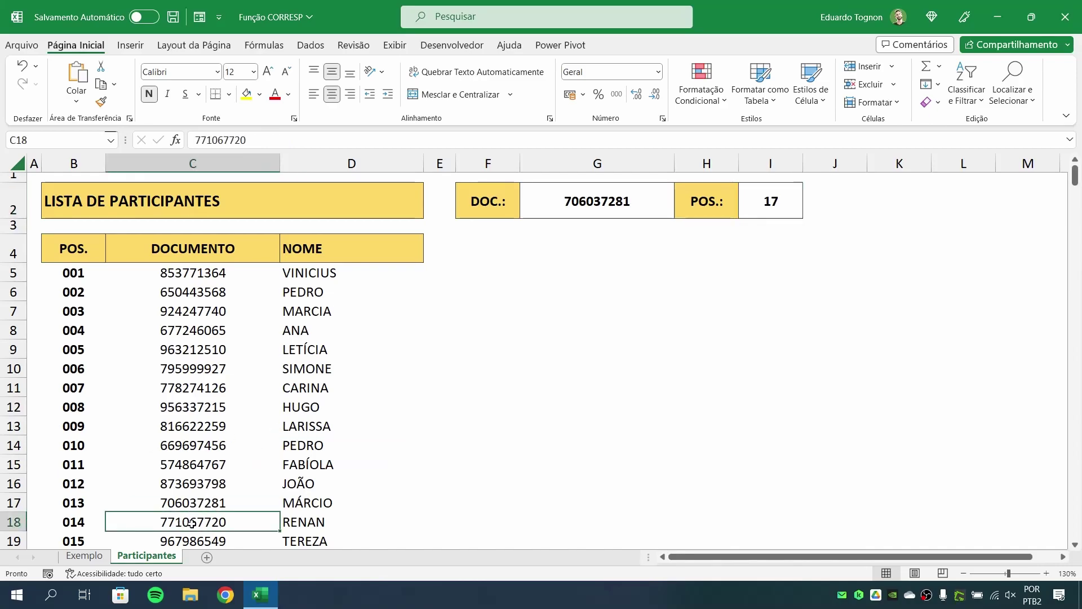
{"action": "left_click", "coordinate": [172, 496]}
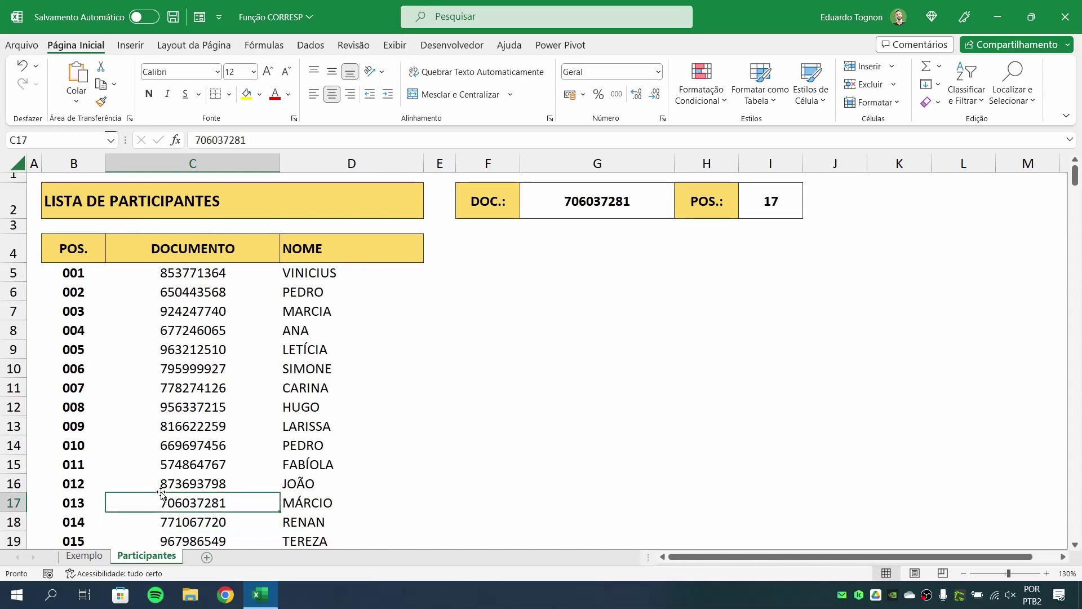
{"action": "left_click", "coordinate": [248, 95]}
{"action": "left_click", "coordinate": [230, 387]}
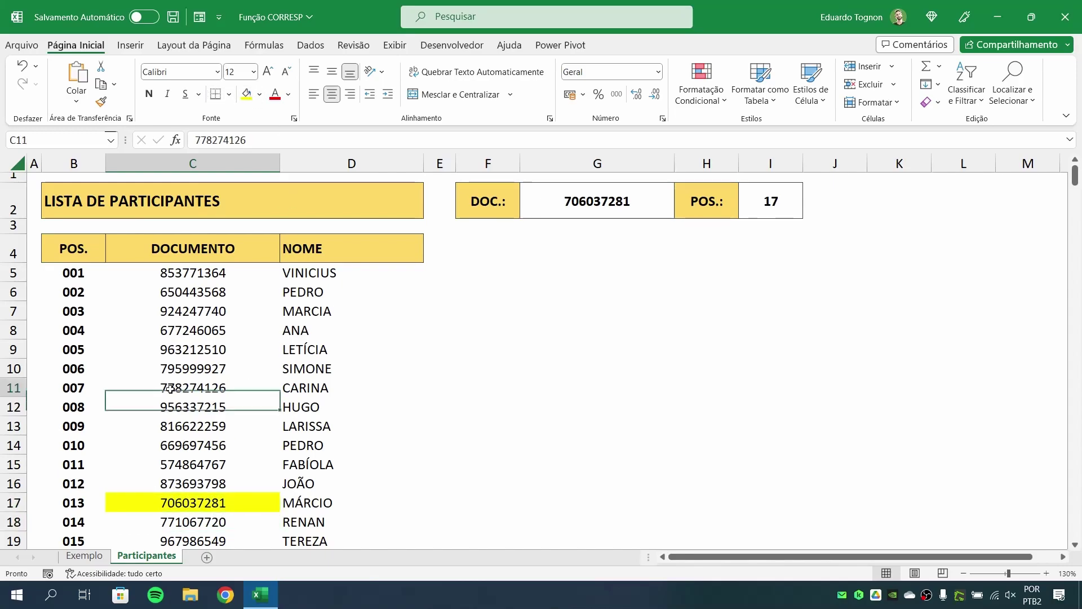
Step: Compare the position in I2 with the highlighted document's place within C5:C17 and with its sheet row number
{"action": "left_click", "coordinate": [236, 511]}
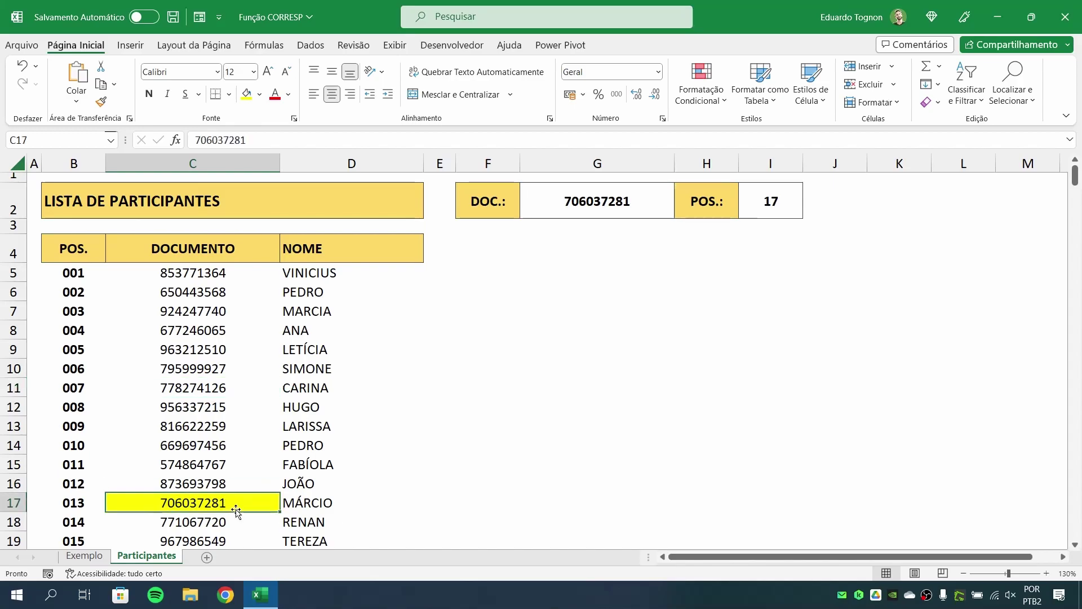
{"action": "left_click", "coordinate": [782, 198]}
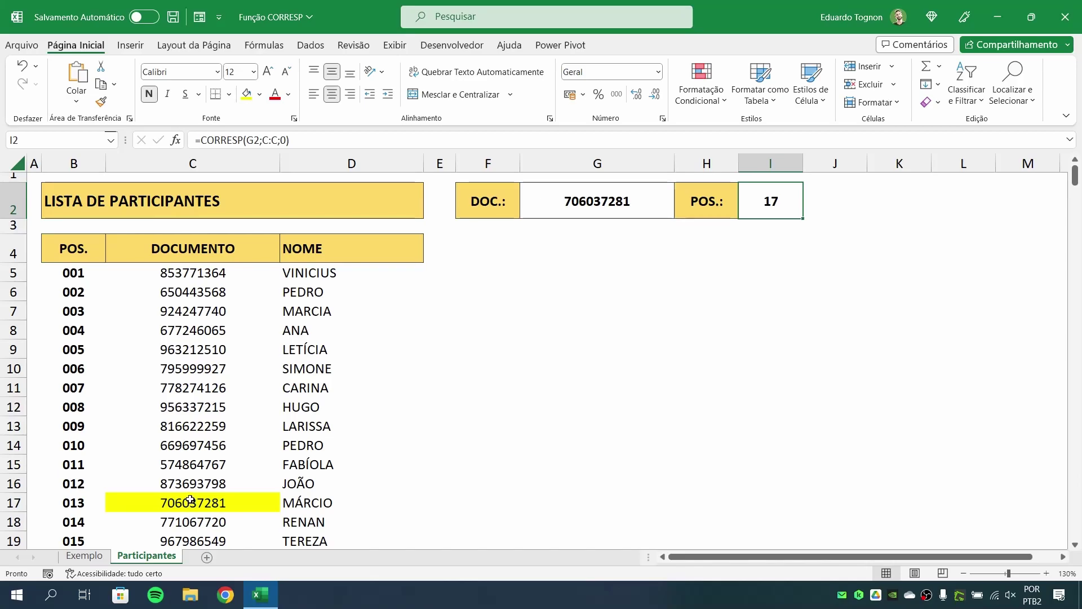
{"action": "left_click_drag", "start_coordinate": [191, 273], "coordinate": [209, 501]}
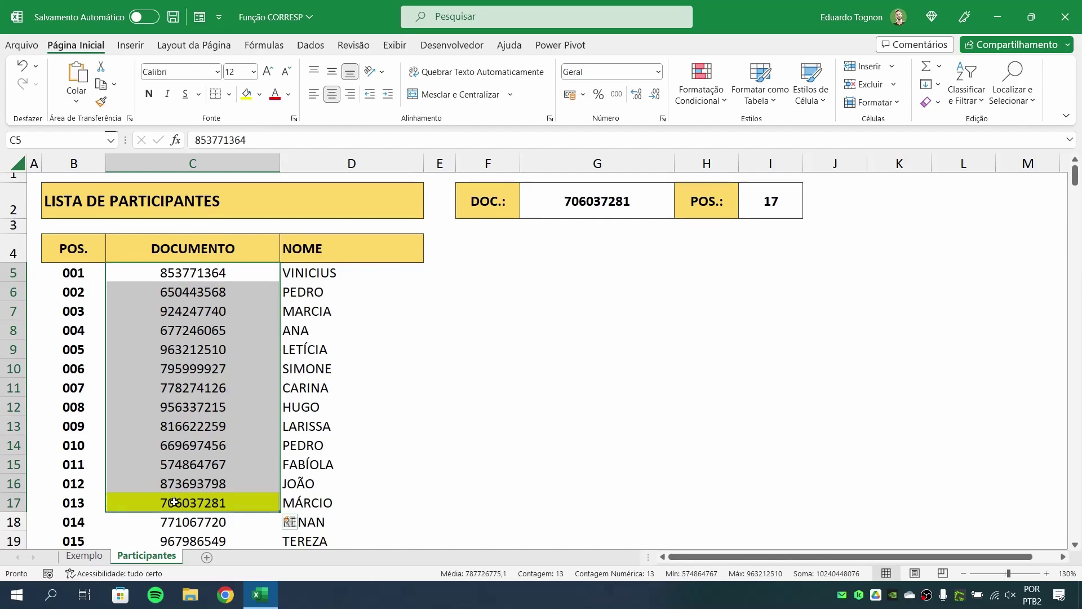
{"action": "left_click", "coordinate": [200, 161]}
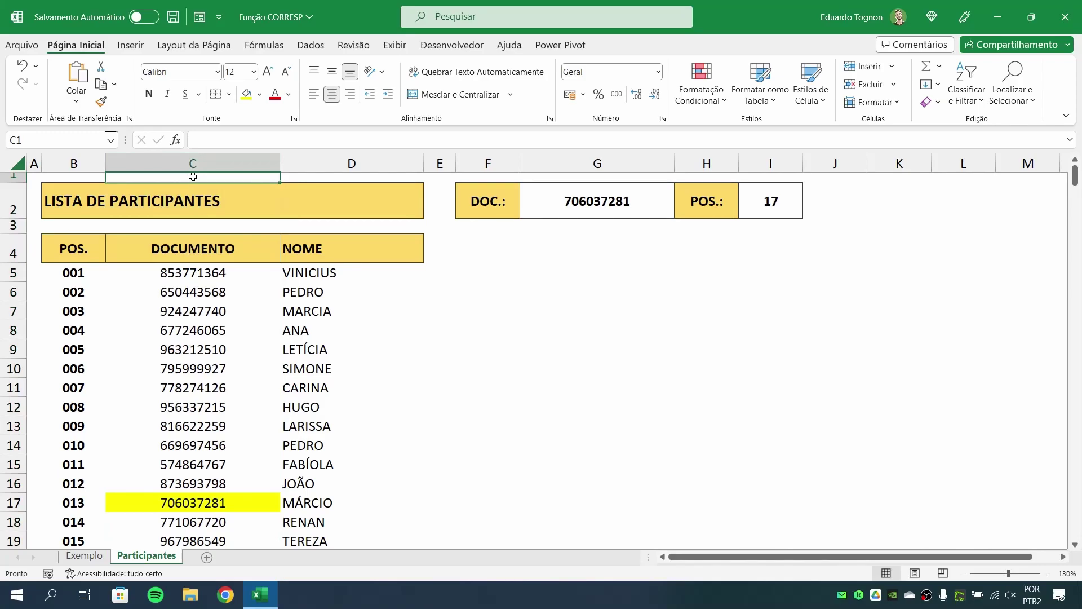
{"action": "left_click", "coordinate": [194, 507]}
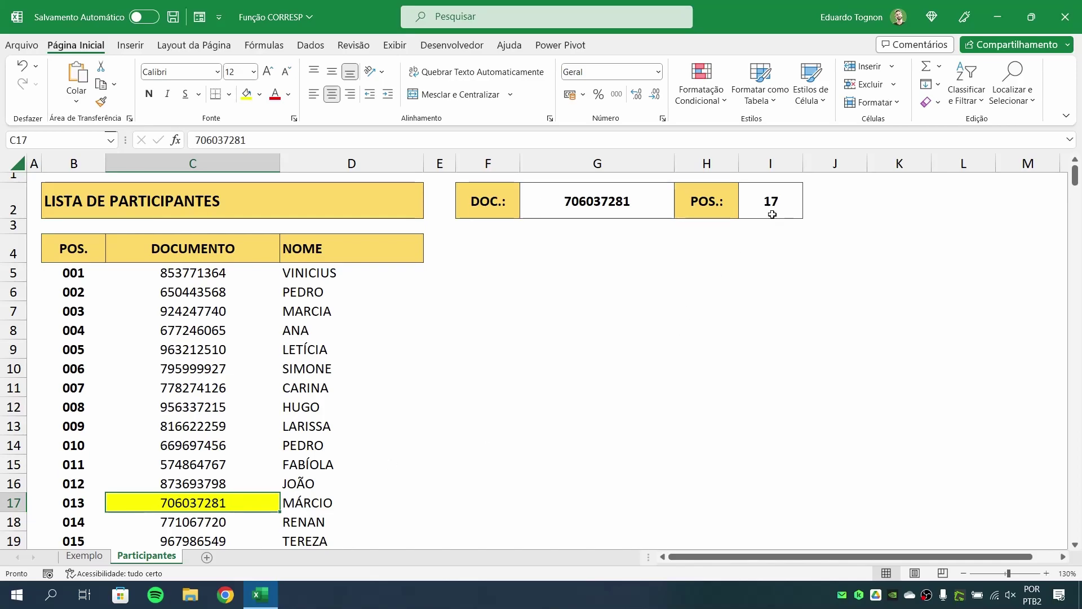
{"action": "left_click", "coordinate": [8, 503]}
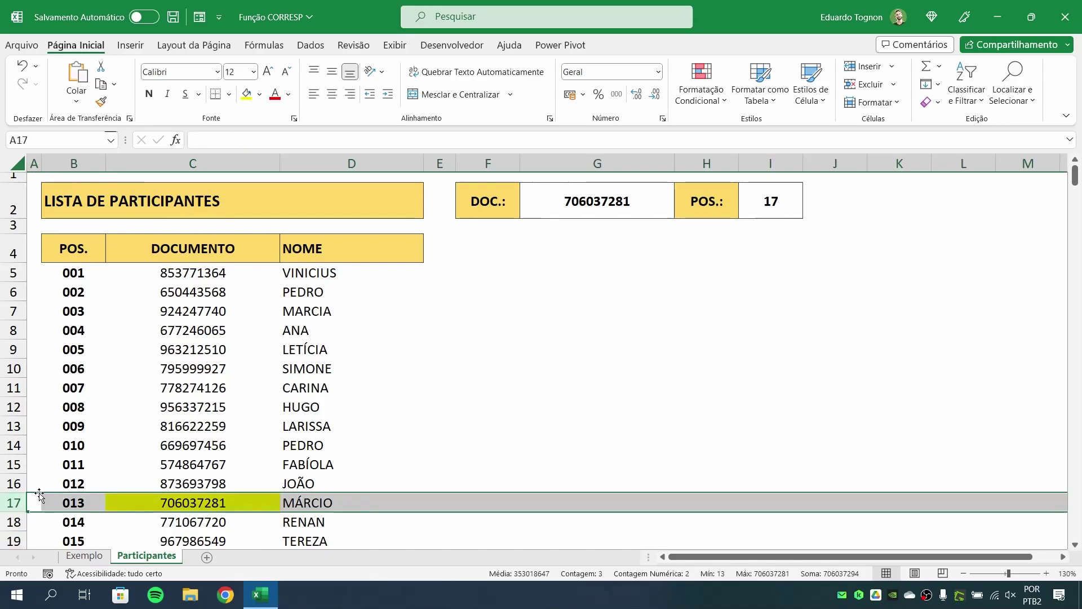
Step: Examine where counting starts in column C: sheet row 1, header row 4 and first data row 5
{"action": "left_click", "coordinate": [200, 160]}
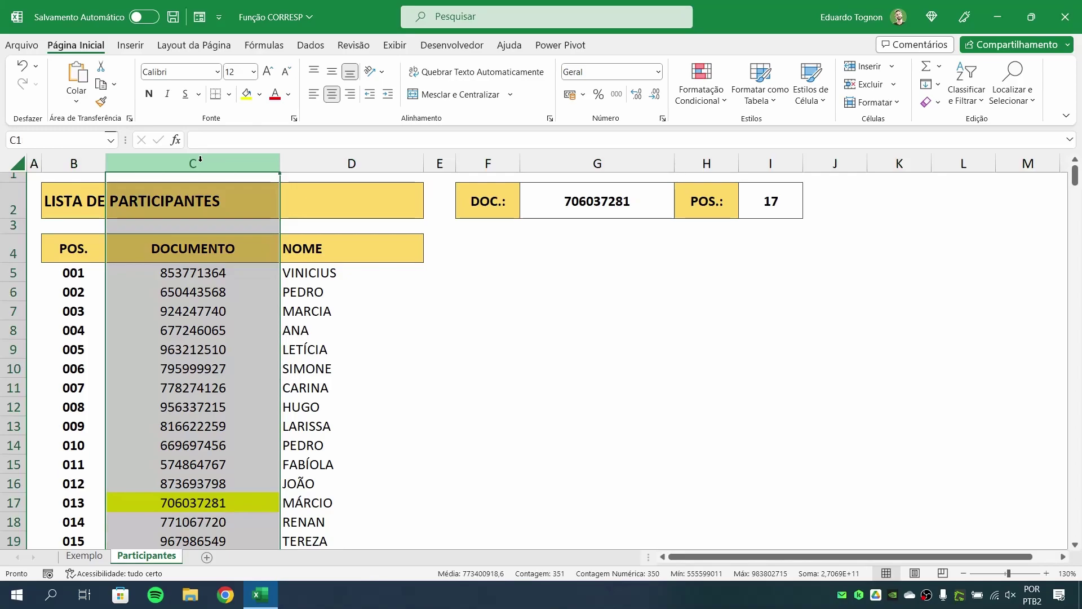
{"action": "left_click", "coordinate": [9, 177]}
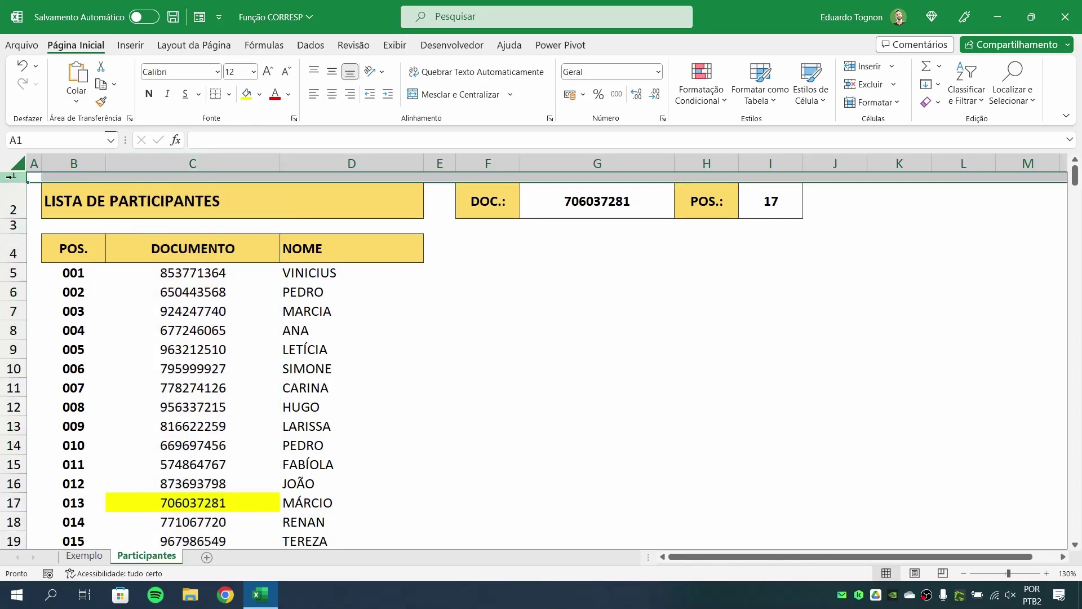
{"action": "left_click", "coordinate": [184, 506]}
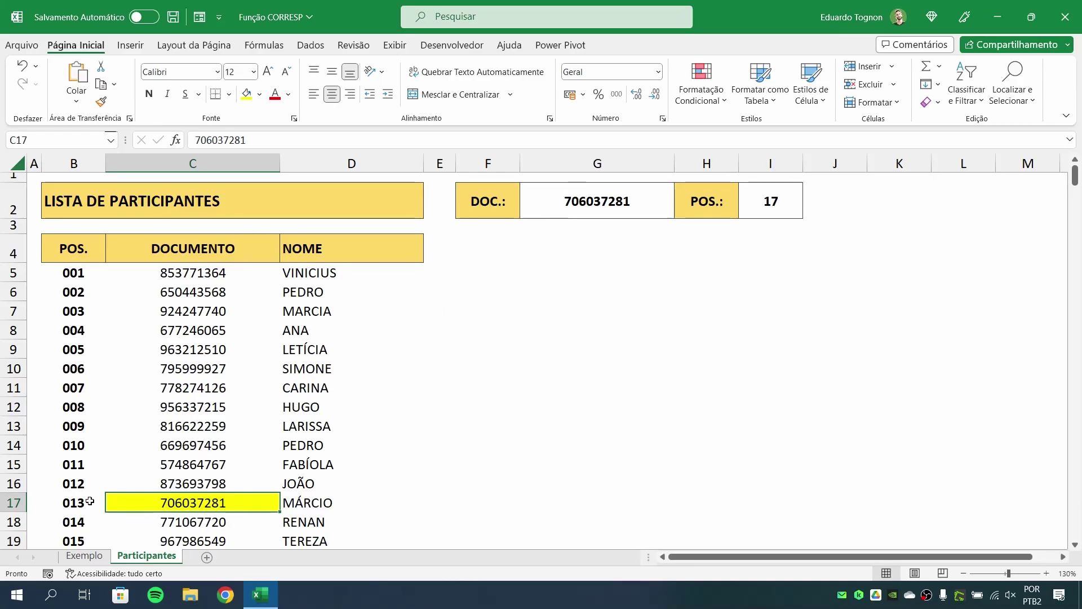
{"action": "left_click", "coordinate": [214, 158]}
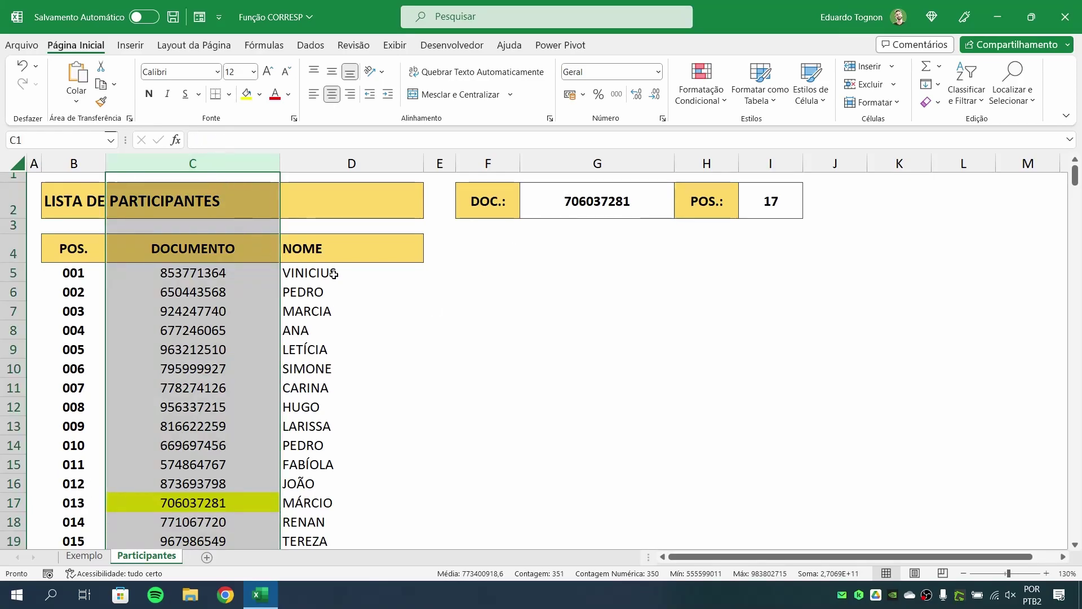
{"action": "left_click", "coordinate": [386, 276]}
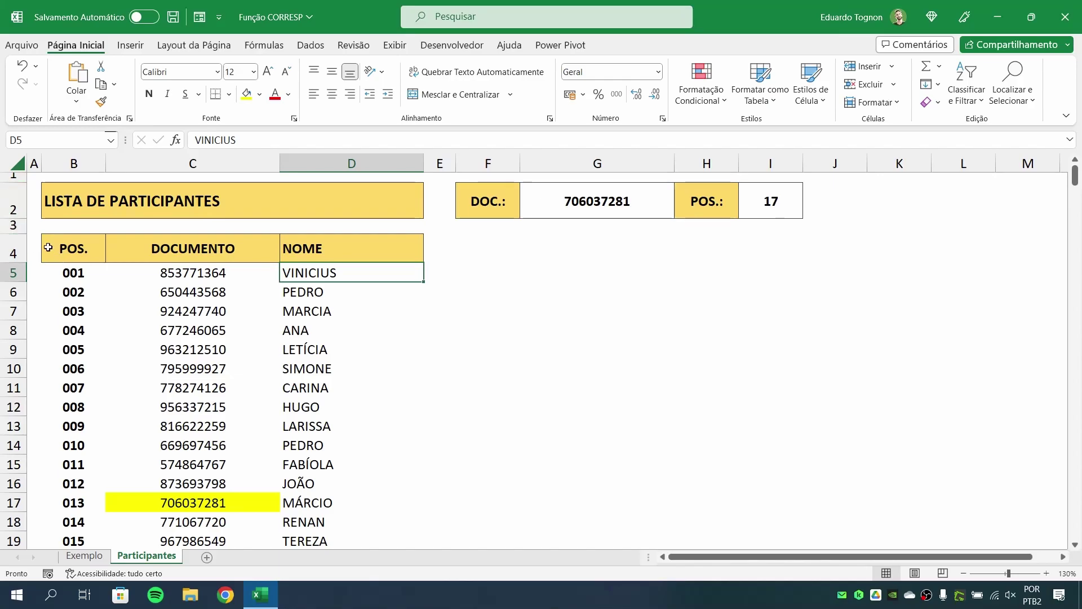
{"action": "left_click", "coordinate": [8, 253]}
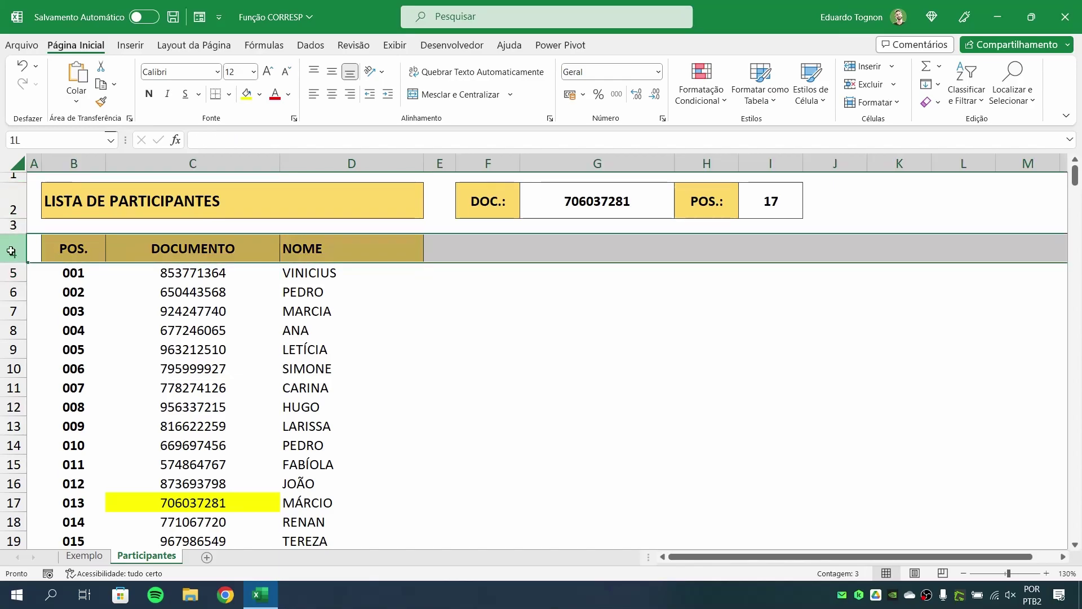
{"action": "left_click", "coordinate": [8, 273]}
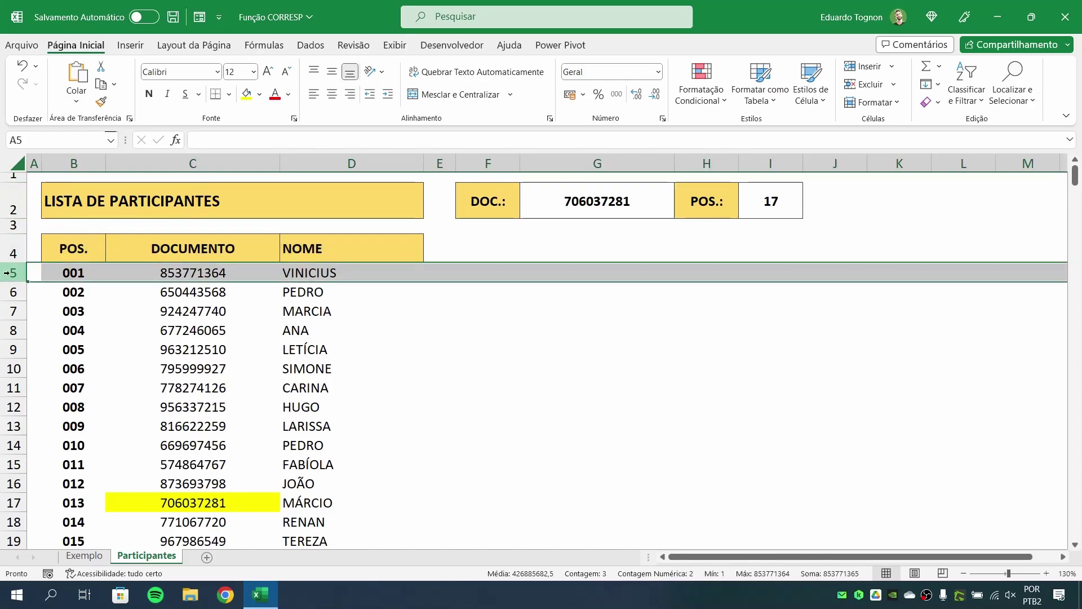
Step: Examine the whole of column C, comparing rows 1 to 4 above the list with the data starting in C5
{"action": "left_click", "coordinate": [197, 158]}
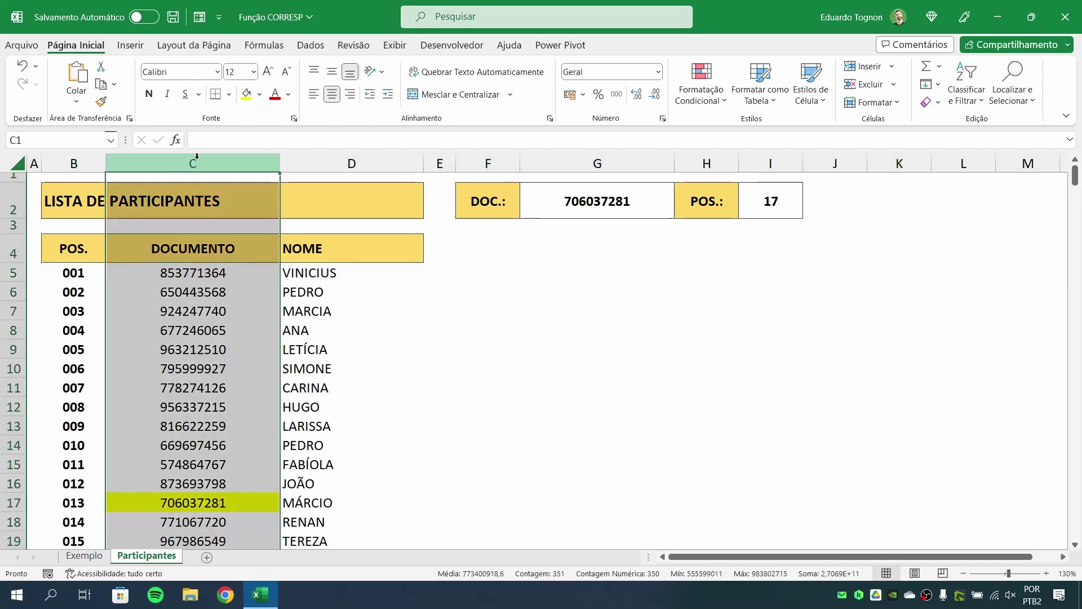
{"action": "scroll", "coordinate": [171, 304], "scroll_direction": "down", "scroll_amount": 4}
{"action": "scroll", "coordinate": [185, 345], "scroll_direction": "up", "scroll_amount": 4}
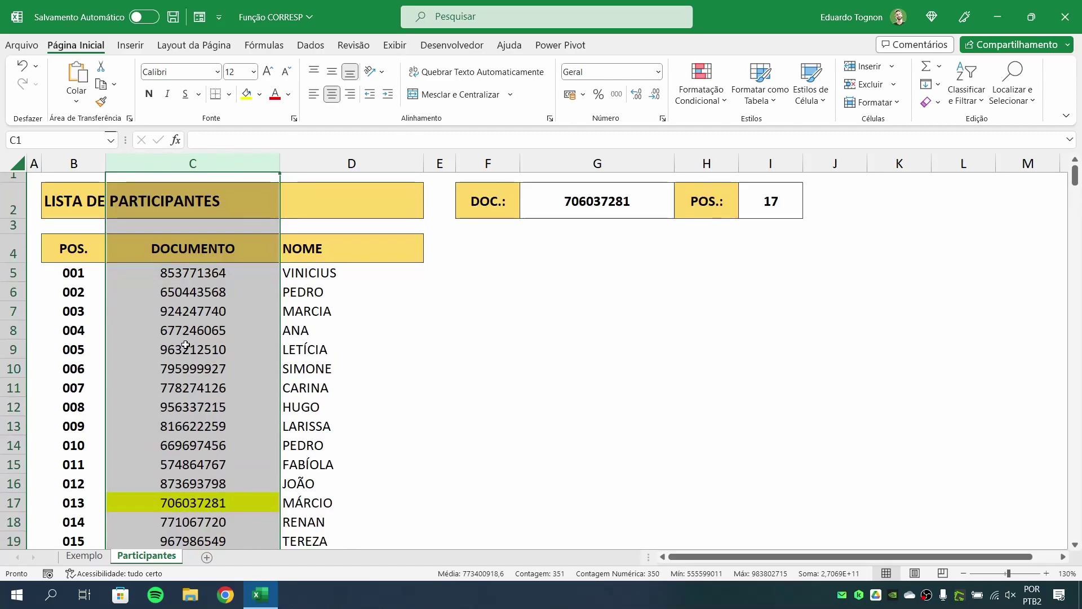
{"action": "left_click", "coordinate": [8, 249]}
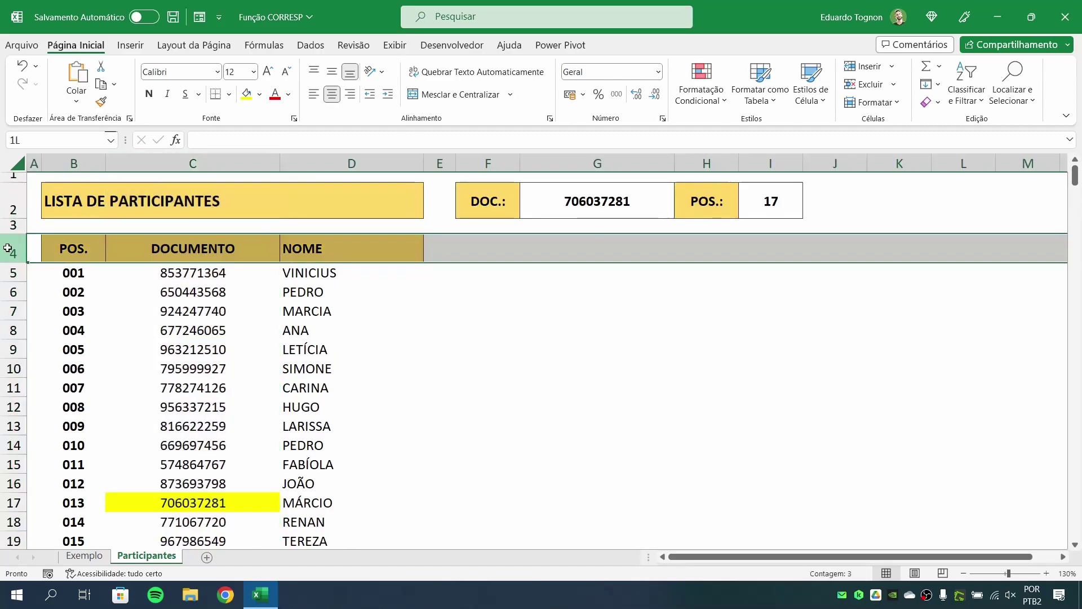
{"action": "left_click_drag", "start_coordinate": [8, 249], "coordinate": [2, 175]}
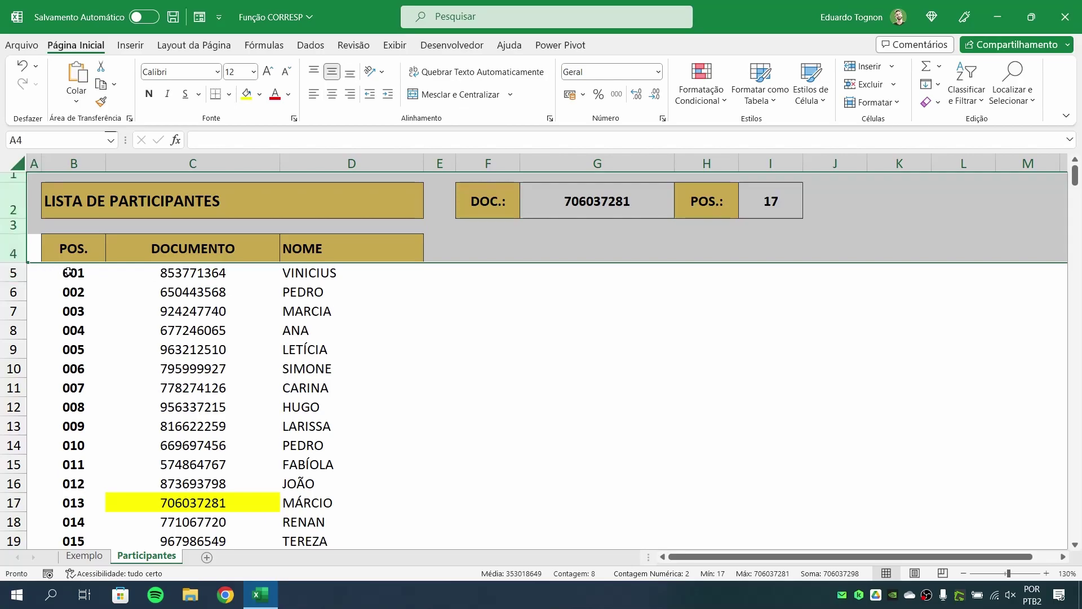
{"action": "left_click_drag", "start_coordinate": [191, 273], "coordinate": [198, 378]}
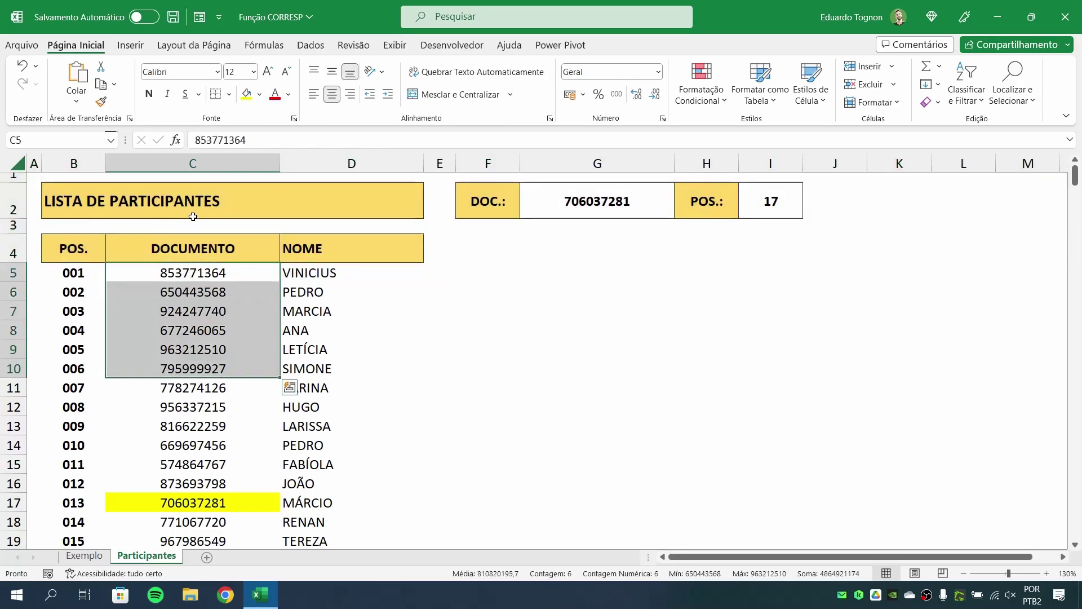
{"action": "left_click", "coordinate": [191, 164]}
{"action": "left_click", "coordinate": [192, 178]}
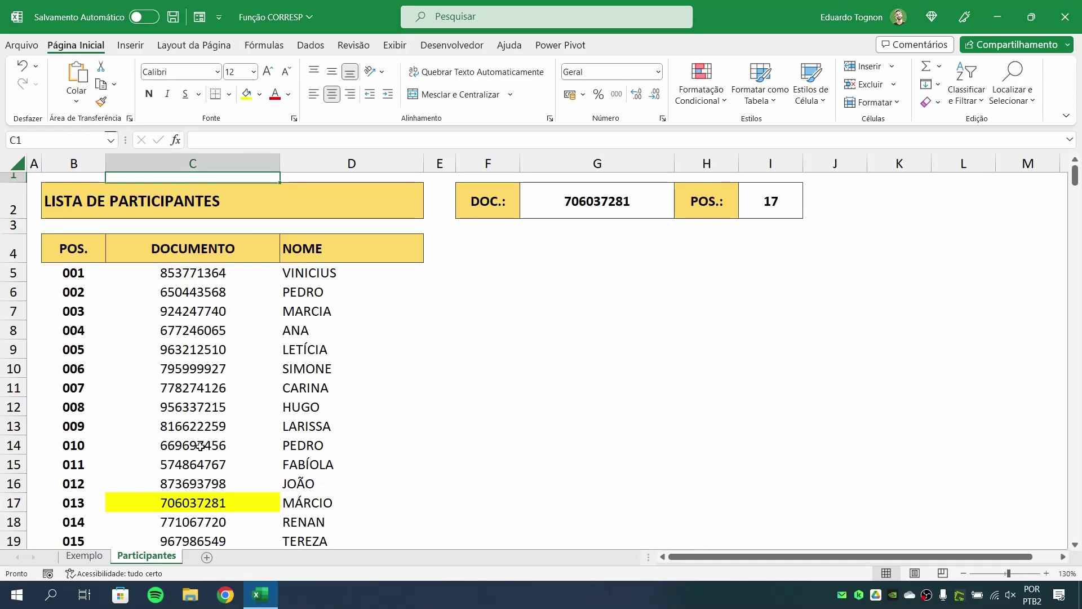
{"action": "left_click", "coordinate": [175, 329]}
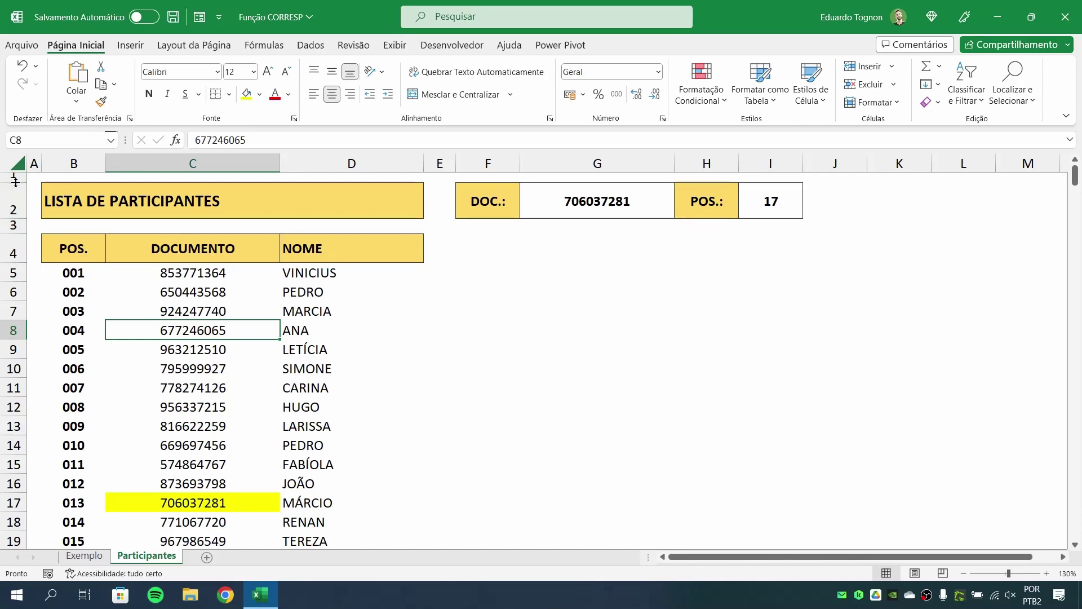
{"action": "left_click_drag", "start_coordinate": [11, 175], "coordinate": [3, 248]}
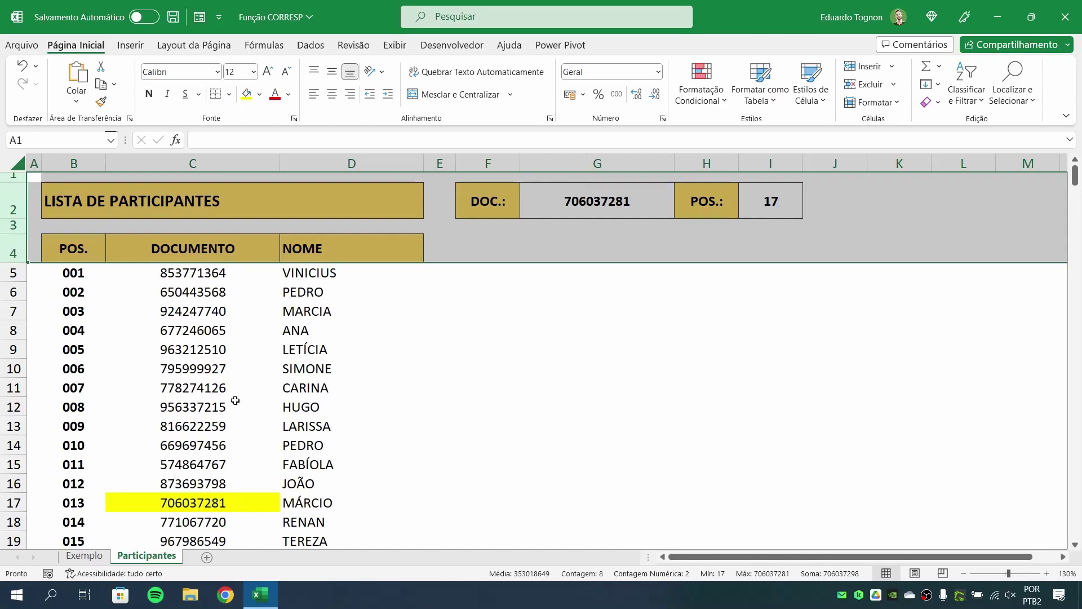
Step: Subtract the four rows above the data by changing the formula in I2 to =CORRESP(G2;C:C;0)-4
{"action": "left_click", "coordinate": [765, 206]}
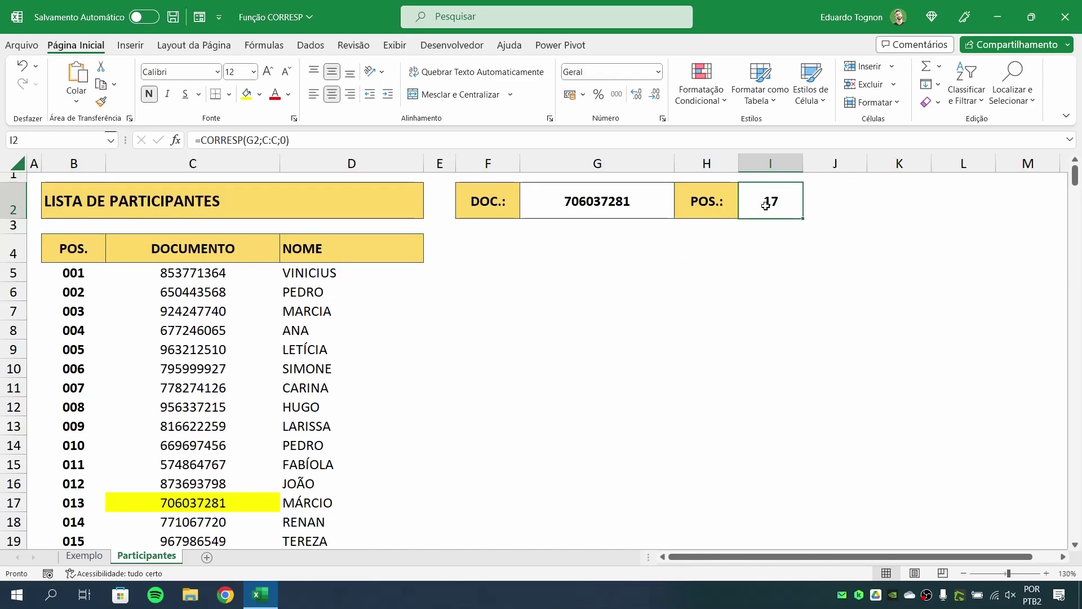
{"action": "double_click", "coordinate": [766, 205]}
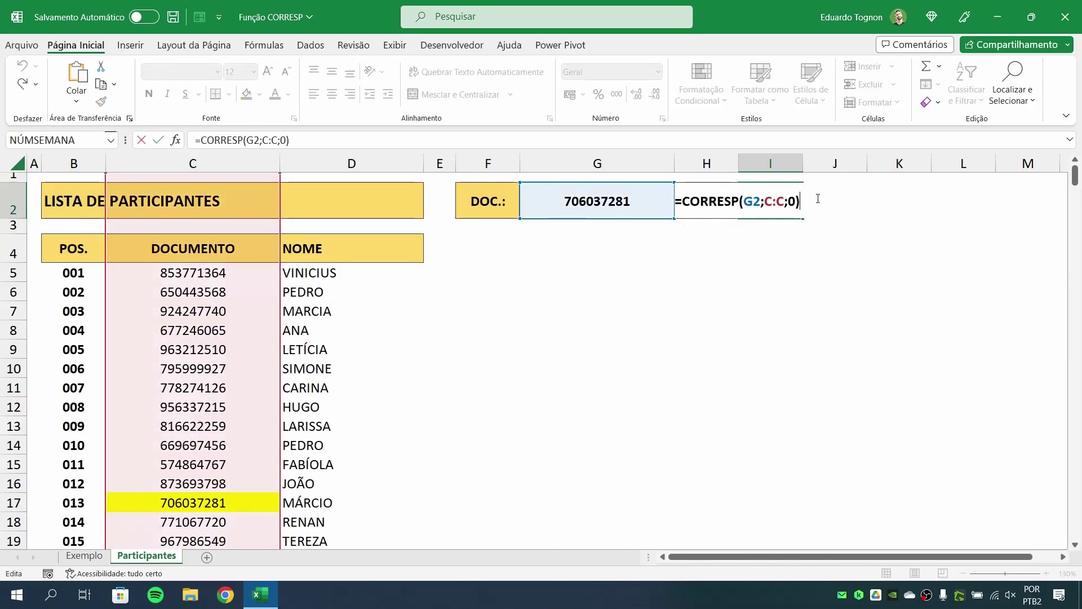
{"action": "type", "text": "-4"}
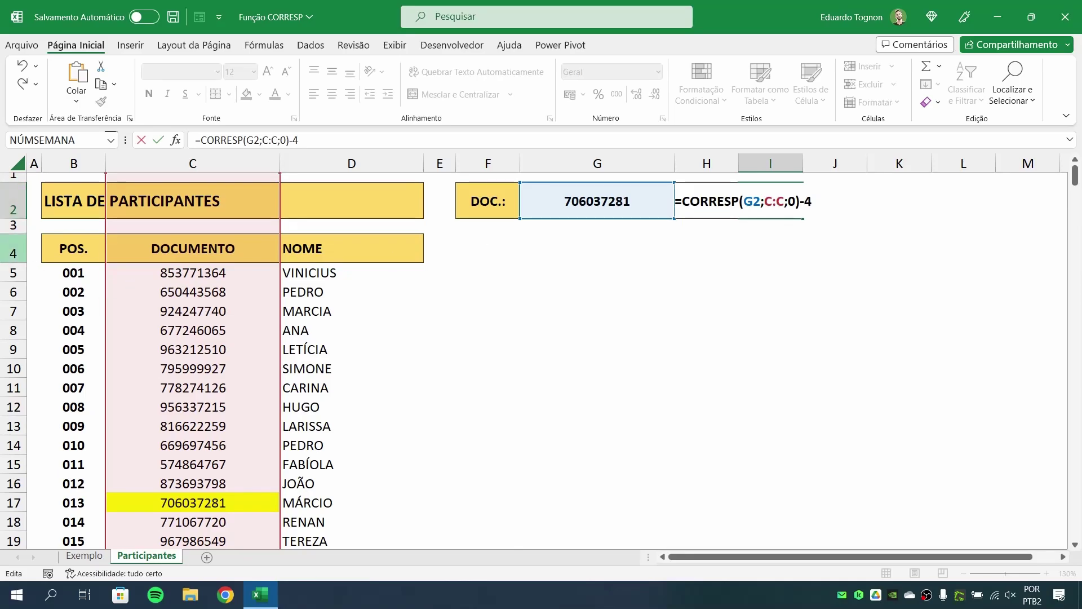
{"action": "key", "text": "Return"}
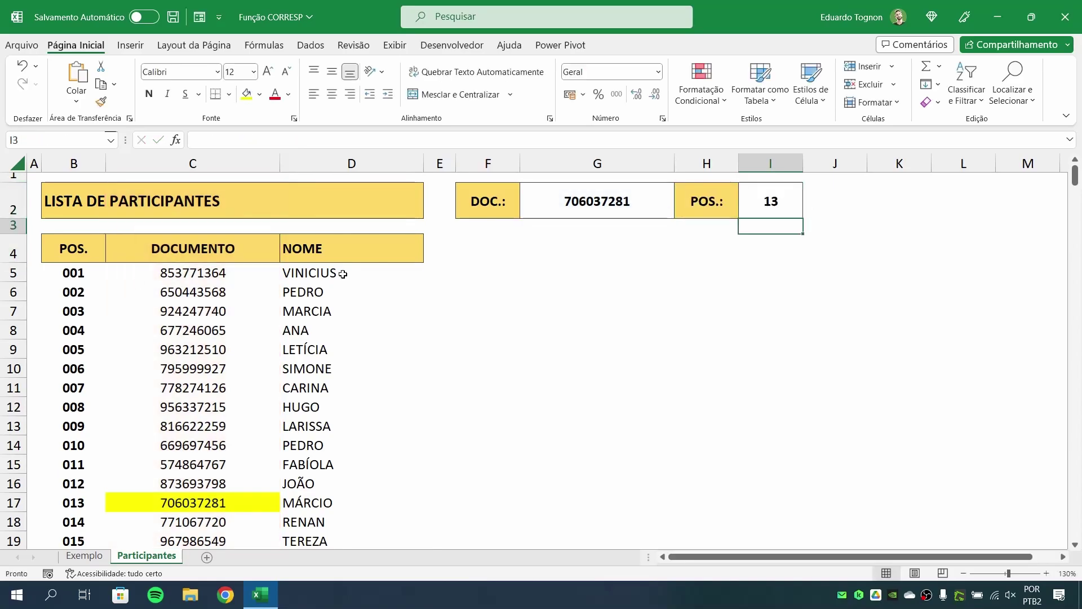
{"action": "key", "text": "Up"}
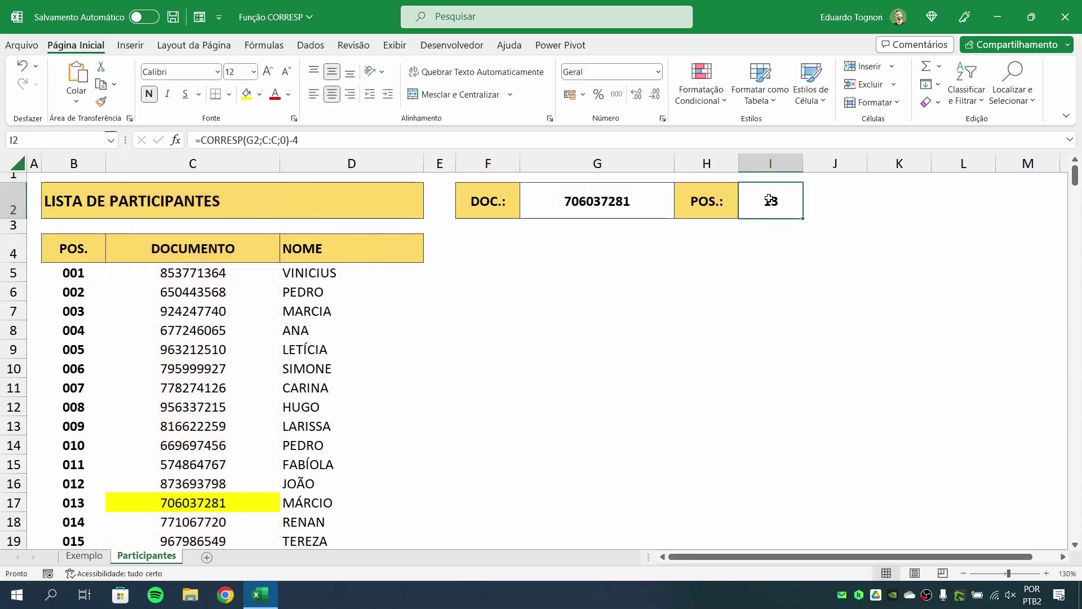
Step: Compare the result in I2 with the highlighted document's listed position in B17, and review column C and rows 1 to 4
{"action": "left_click", "coordinate": [187, 505]}
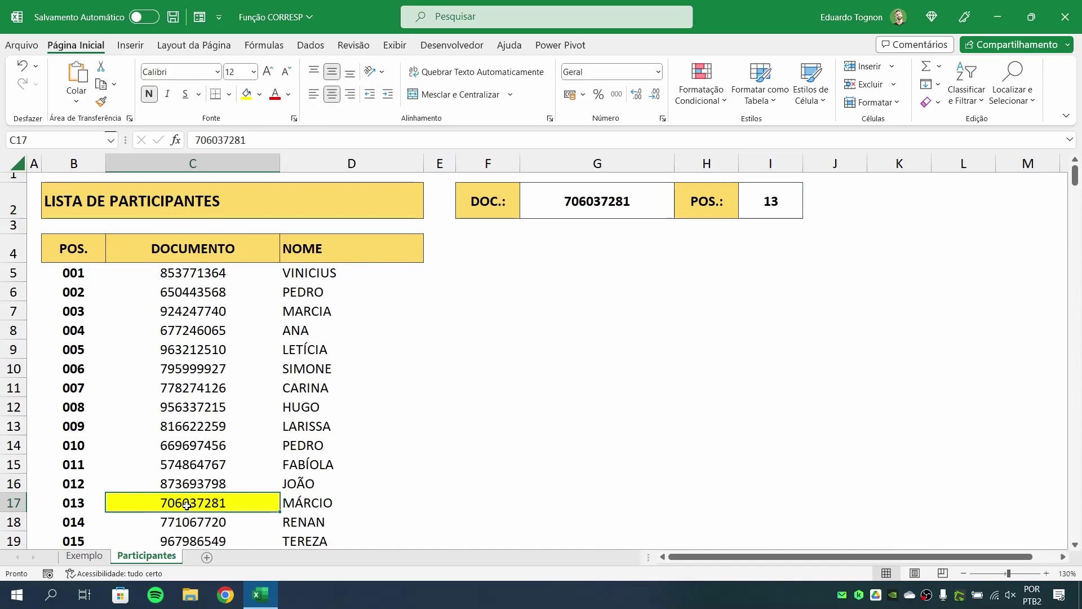
{"action": "left_click", "coordinate": [81, 503]}
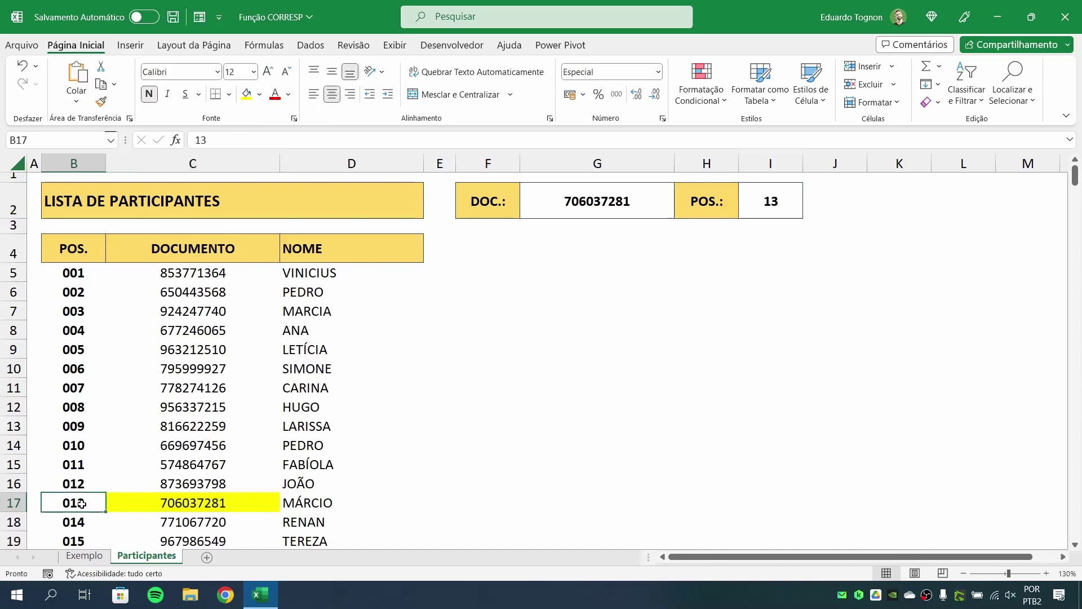
{"action": "left_click", "coordinate": [210, 161]}
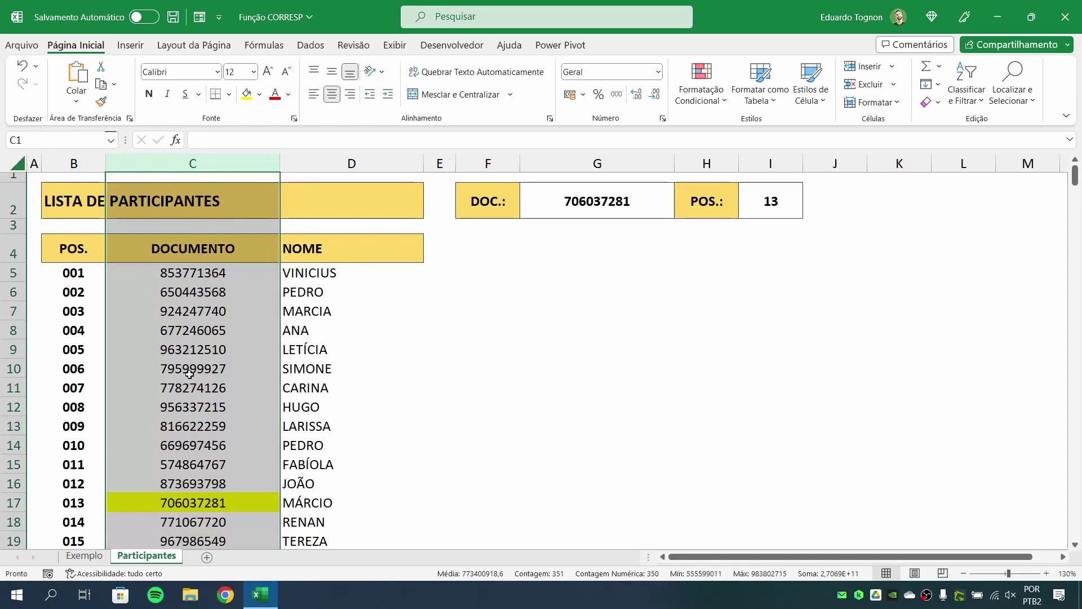
{"action": "left_click_drag", "start_coordinate": [13, 254], "coordinate": [12, 176]}
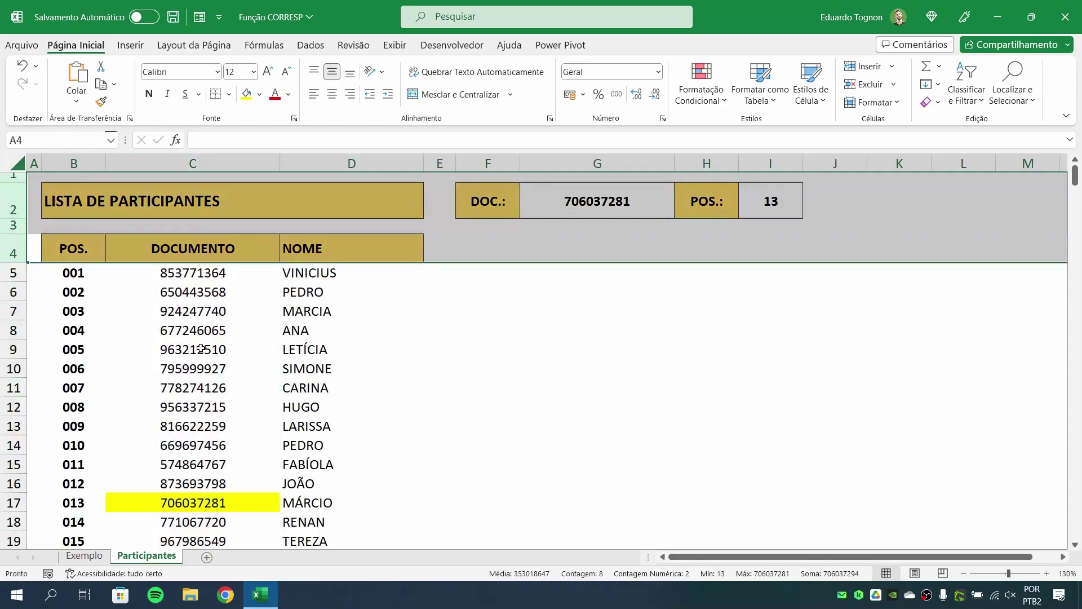
{"action": "left_click", "coordinate": [494, 385]}
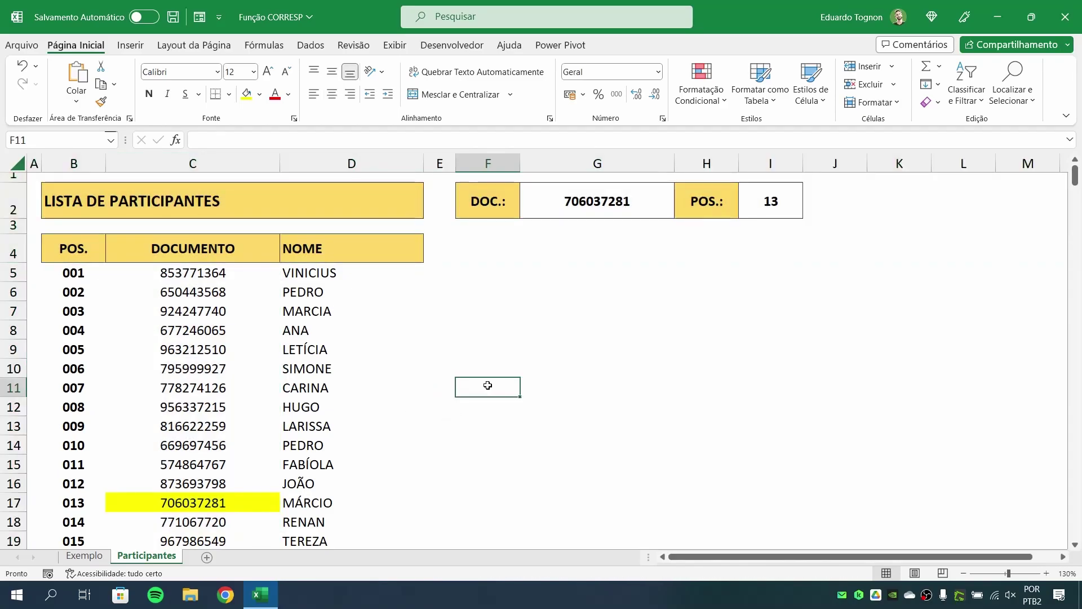
Step: Insert a new row above row 3 and check the fixed-subtraction formula in I2
{"action": "right_click", "coordinate": [6, 229]}
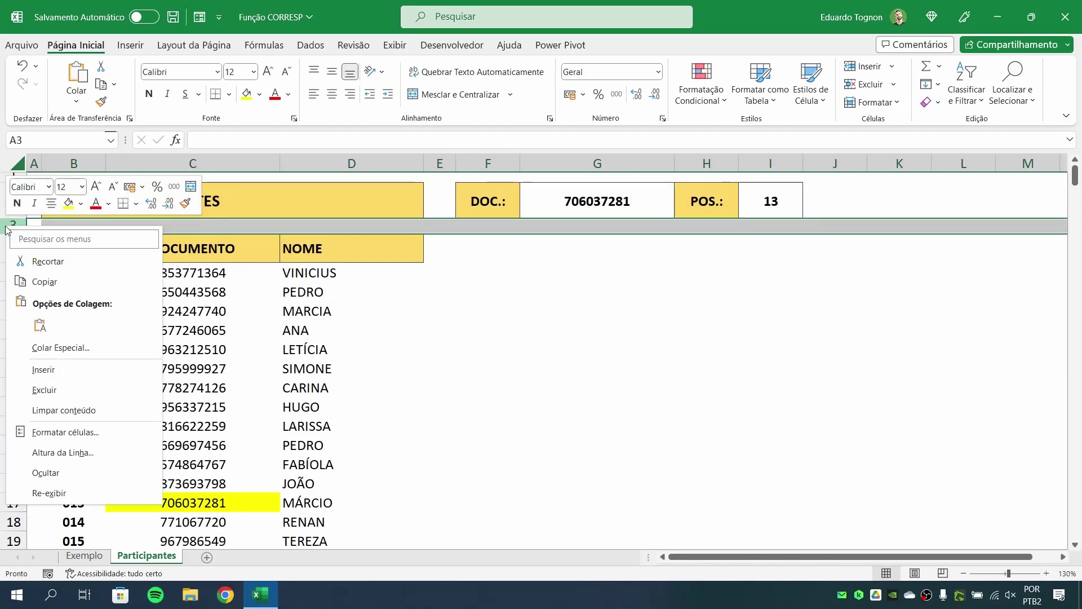
{"action": "left_click", "coordinate": [42, 367]}
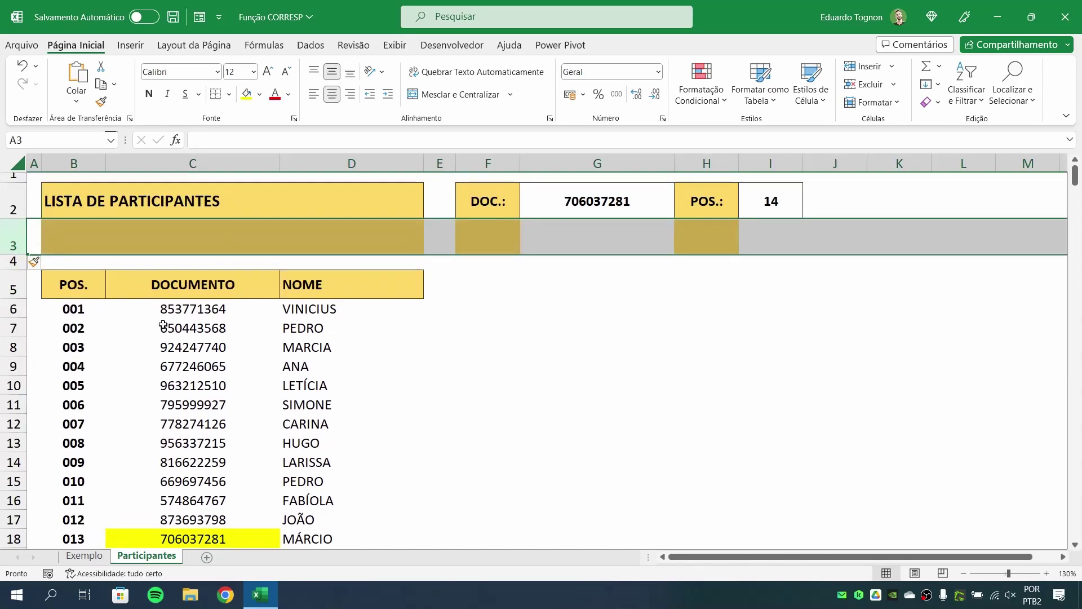
{"action": "left_click", "coordinate": [645, 400]}
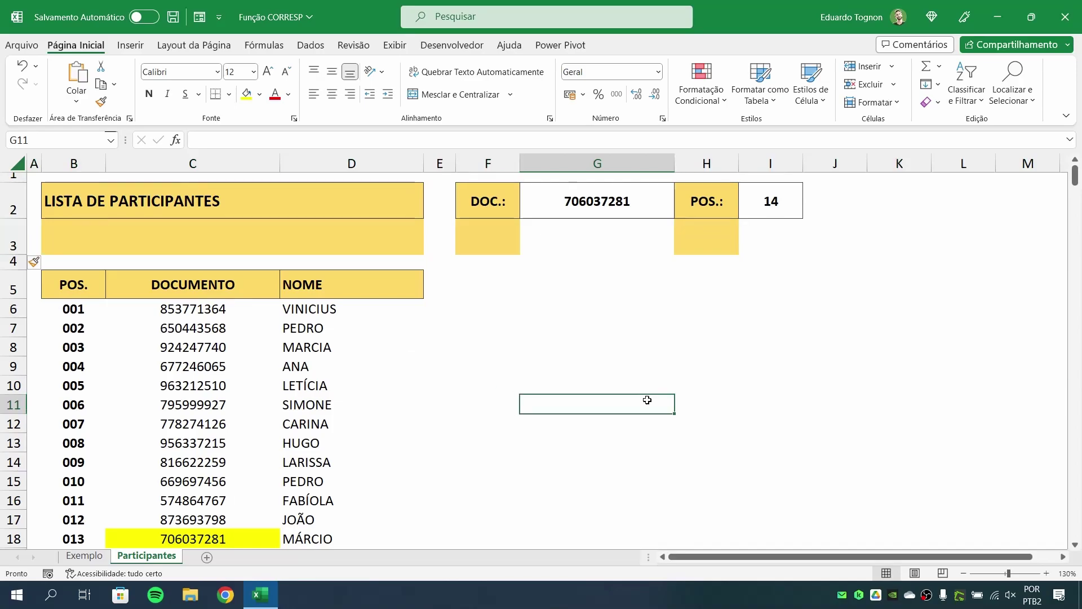
{"action": "left_click", "coordinate": [797, 201]}
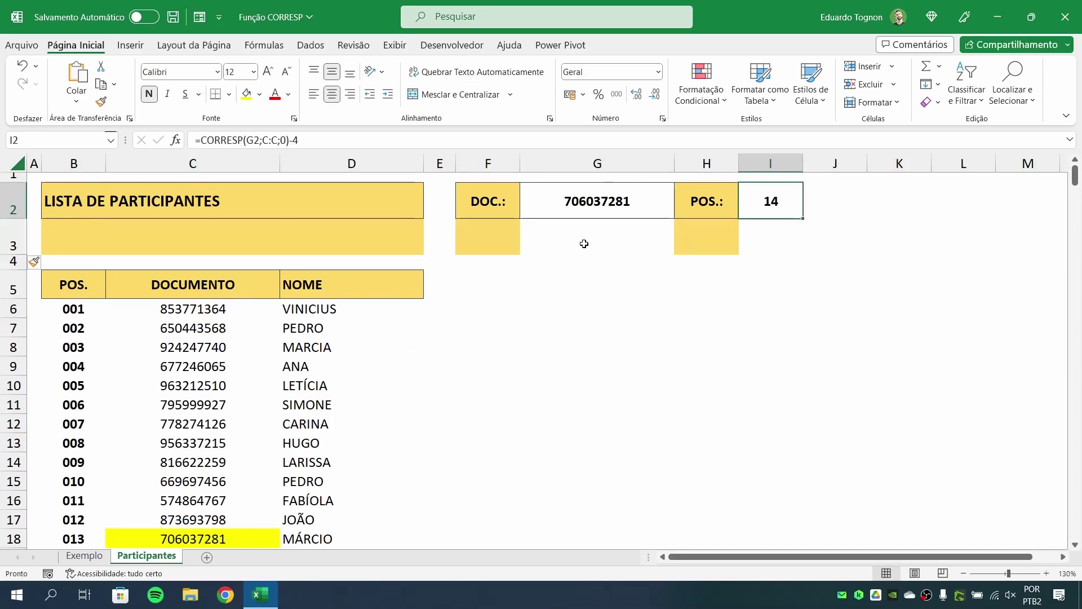
Step: Compare I2 with the highlighted document and the rows above the data, and undo the row insertion
{"action": "left_click", "coordinate": [174, 540]}
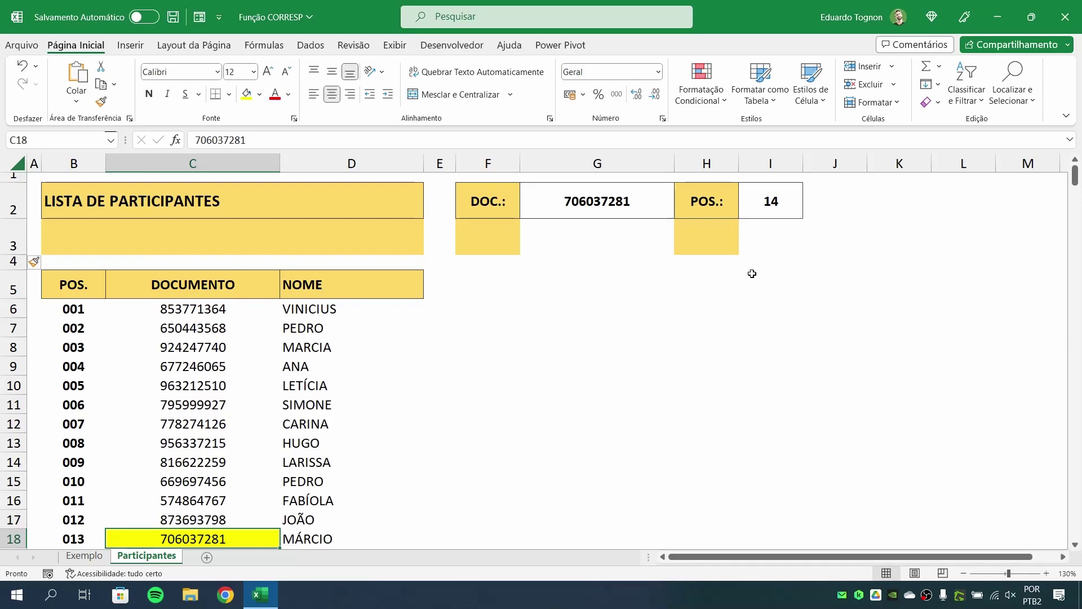
{"action": "left_click", "coordinate": [770, 189]}
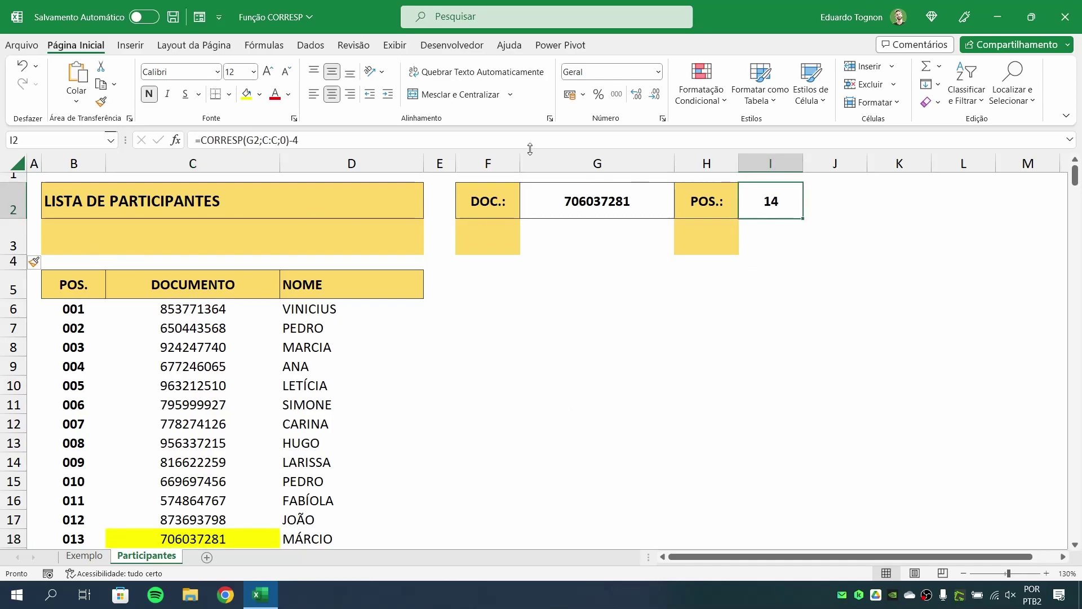
{"action": "left_click_drag", "start_coordinate": [13, 285], "coordinate": [14, 176]}
{"action": "left_click", "coordinate": [401, 427]}
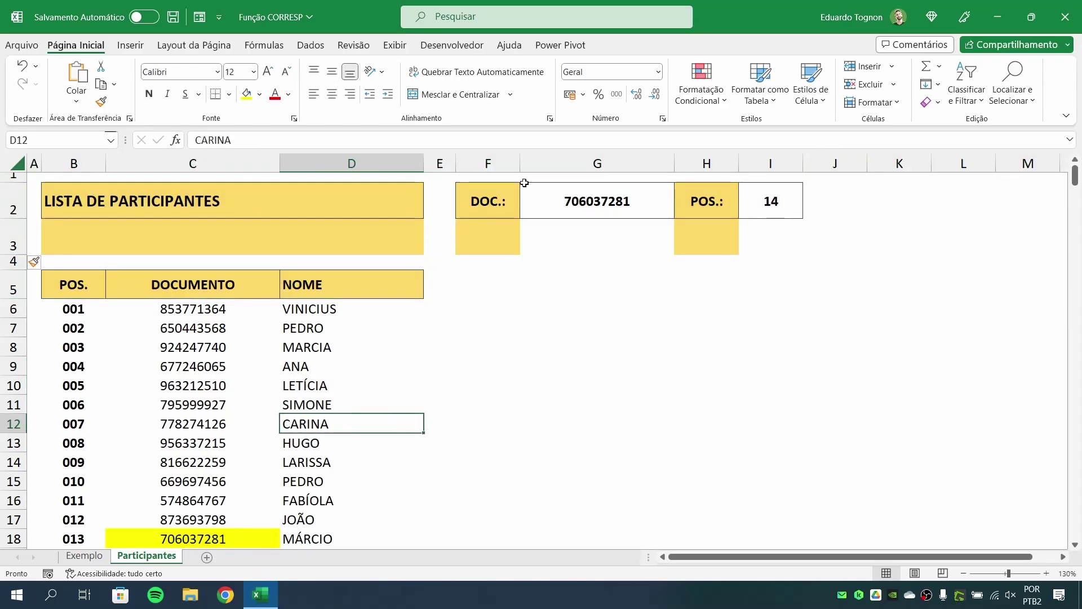
{"action": "left_click", "coordinate": [22, 66]}
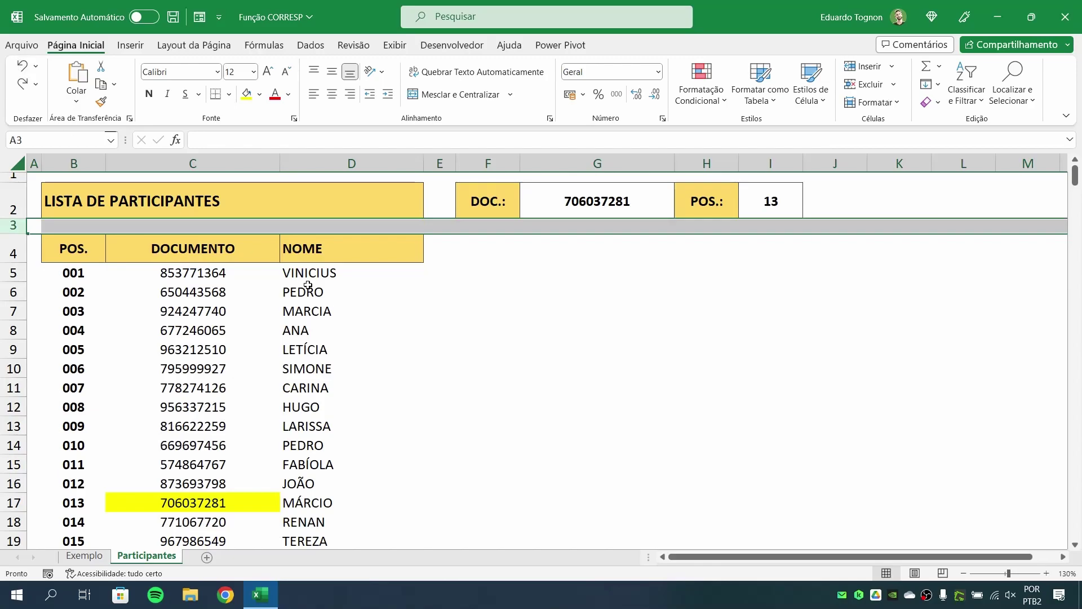
{"action": "left_click", "coordinate": [440, 330]}
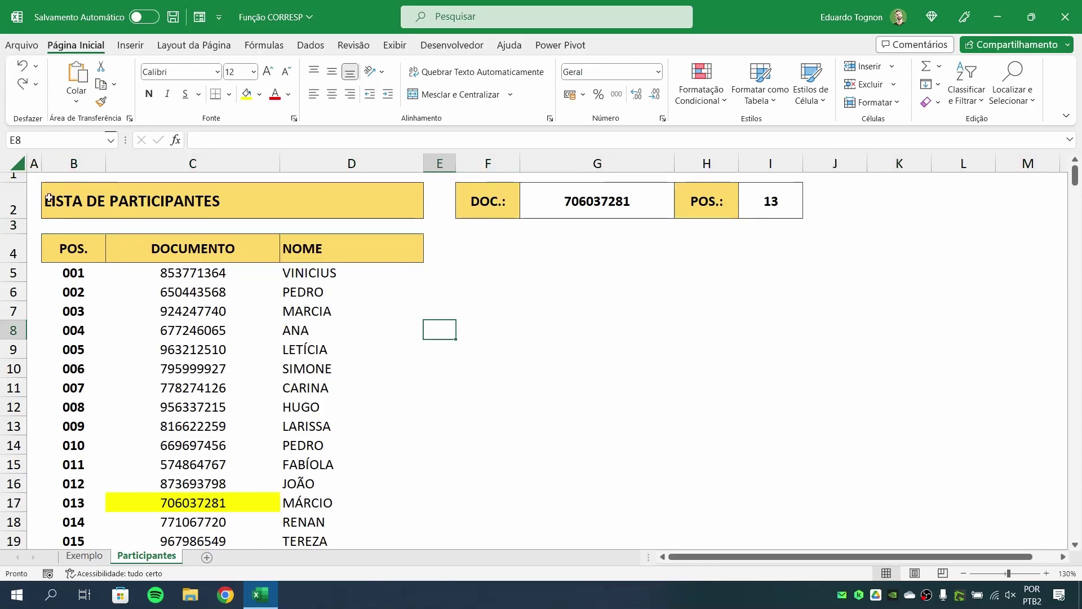
Step: Change the formula in I2 to =CORRESP(G2;C:C;0)-LIN(A4) and check its result against the highlighted document's listed position in row 17
{"action": "left_click", "coordinate": [778, 196]}
{"action": "key", "text": "F2"}
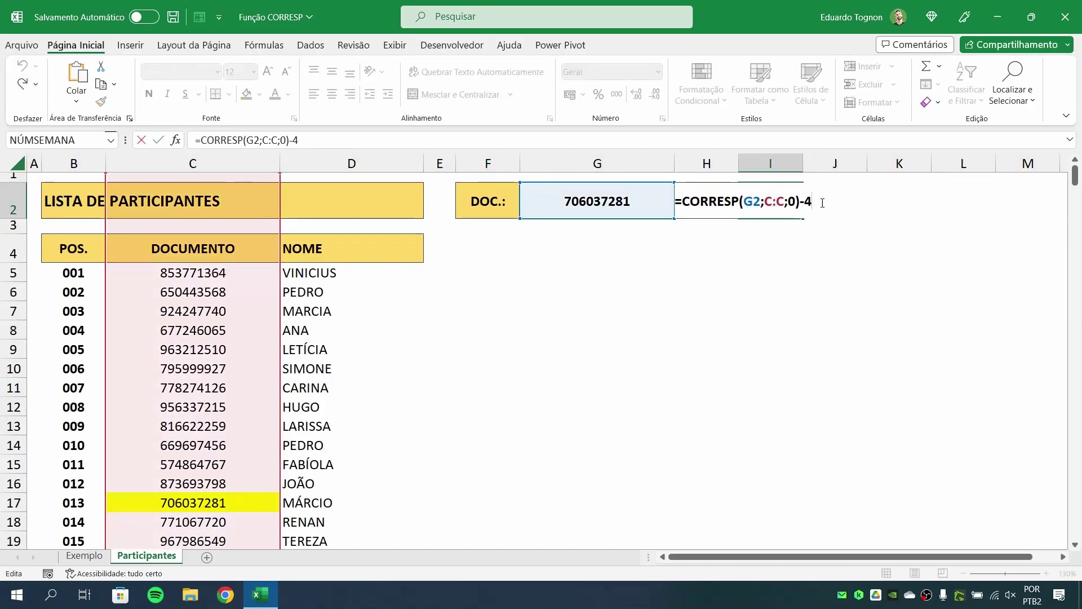
{"action": "key", "text": "BackSpace"}
{"action": "type", "text": "LIN"}
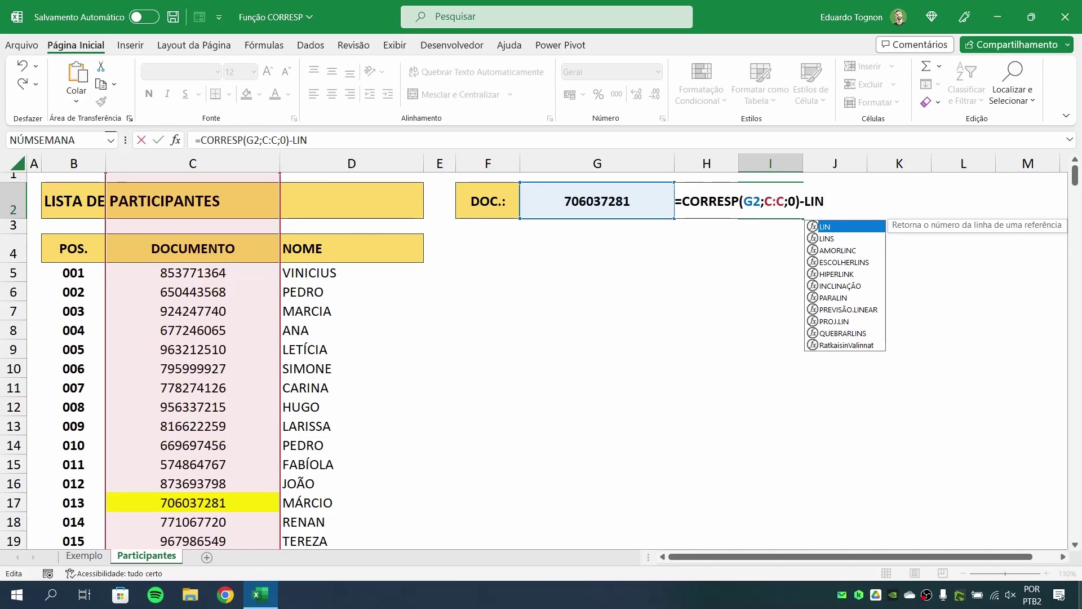
{"action": "type", "text": "("}
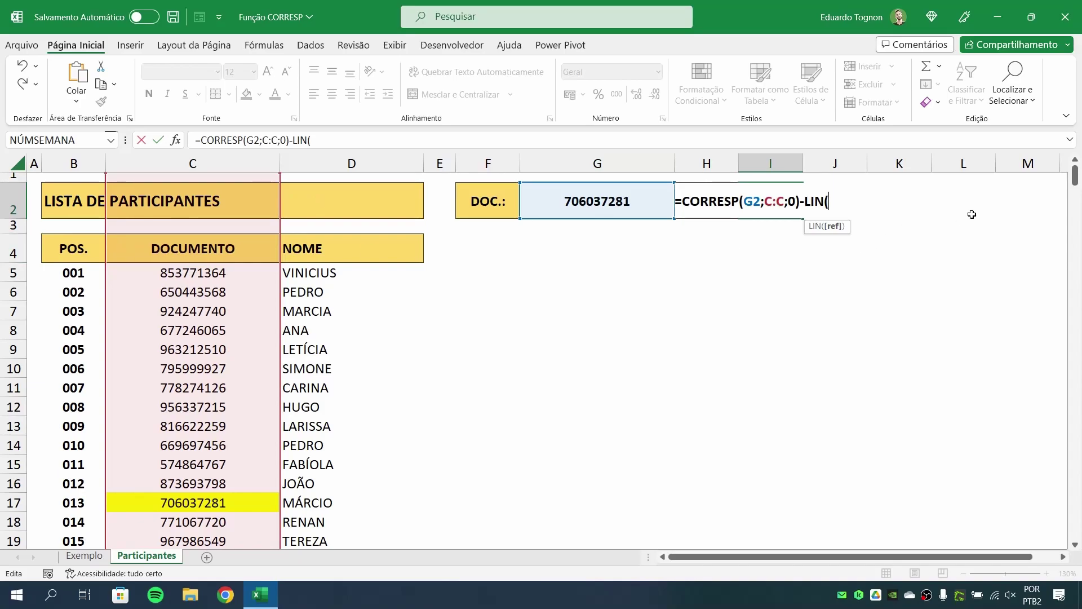
{"action": "type", "text": "A4"}
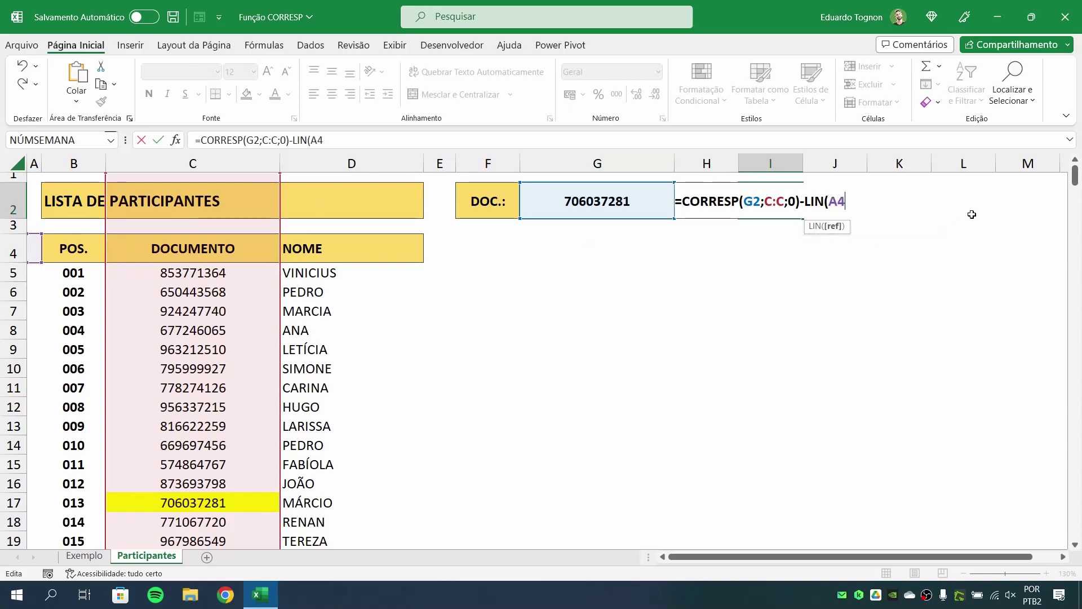
{"action": "type", "text": ")"}
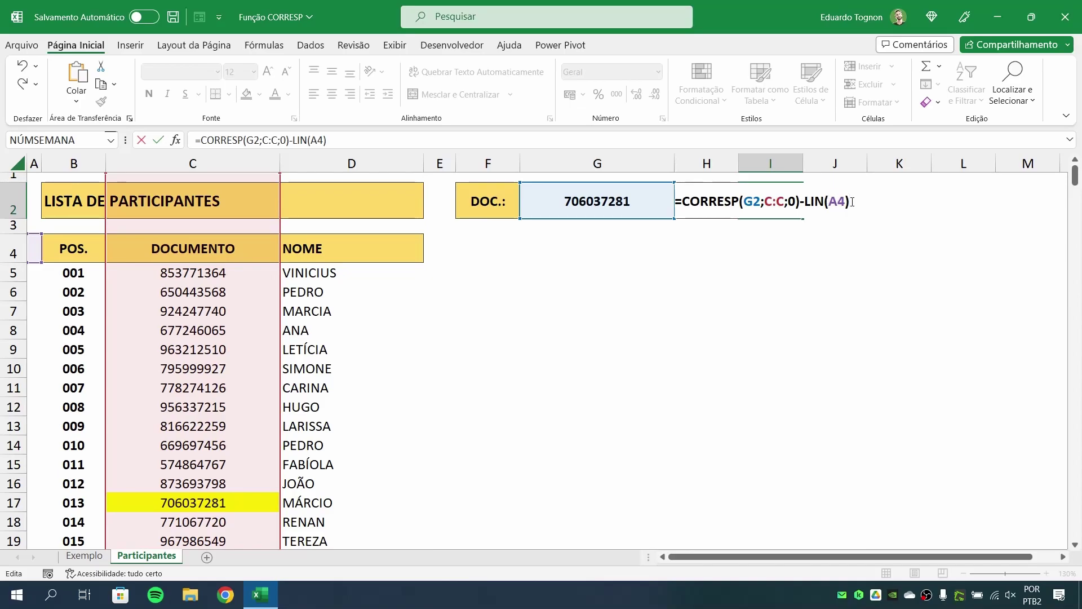
{"action": "key", "text": "ctrl+Return"}
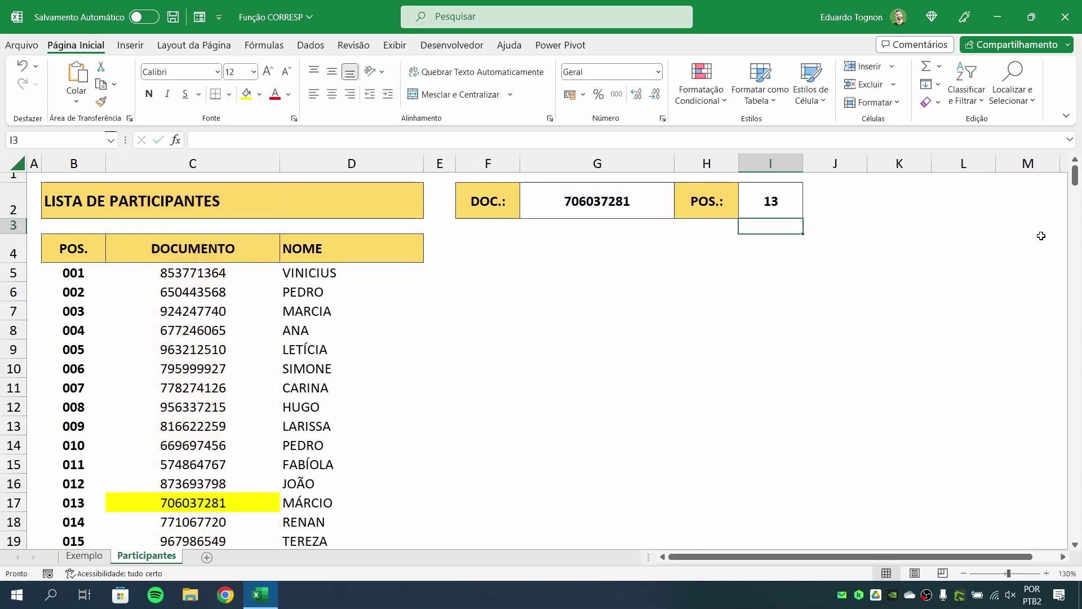
{"action": "left_click", "coordinate": [139, 498]}
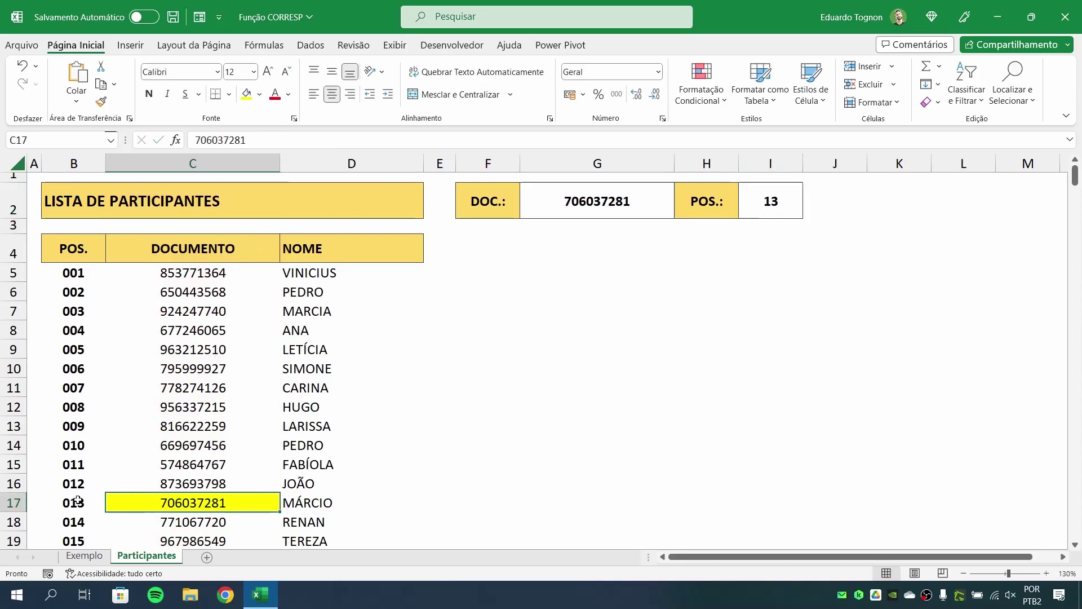
{"action": "left_click", "coordinate": [78, 500]}
Step: Insert a row above row 3 again and inspect the LIN reference in the formula in I2
{"action": "right_click", "coordinate": [13, 225]}
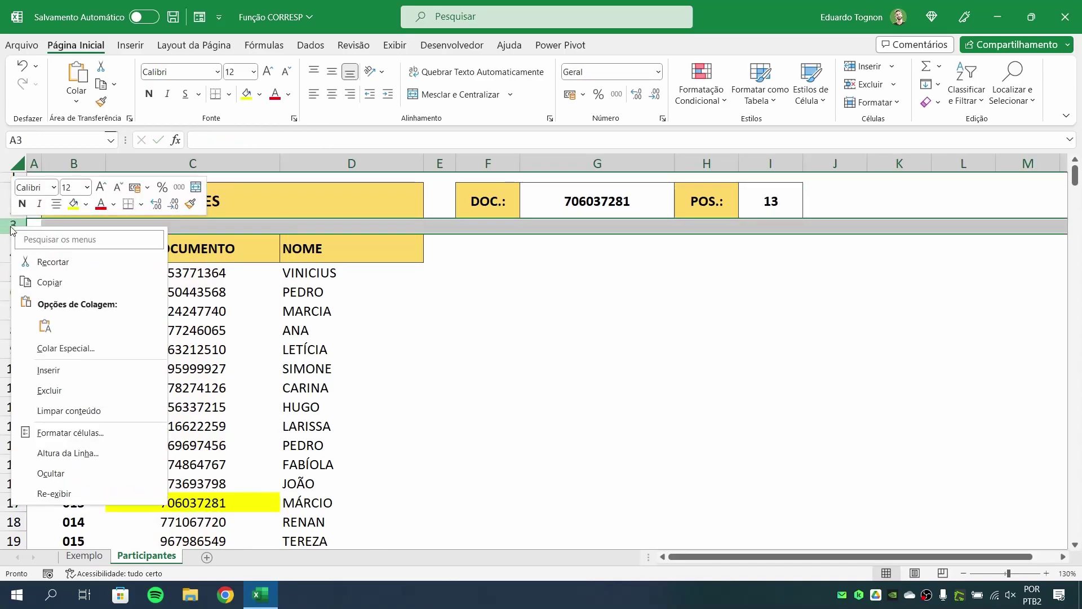
{"action": "left_click", "coordinate": [49, 370]}
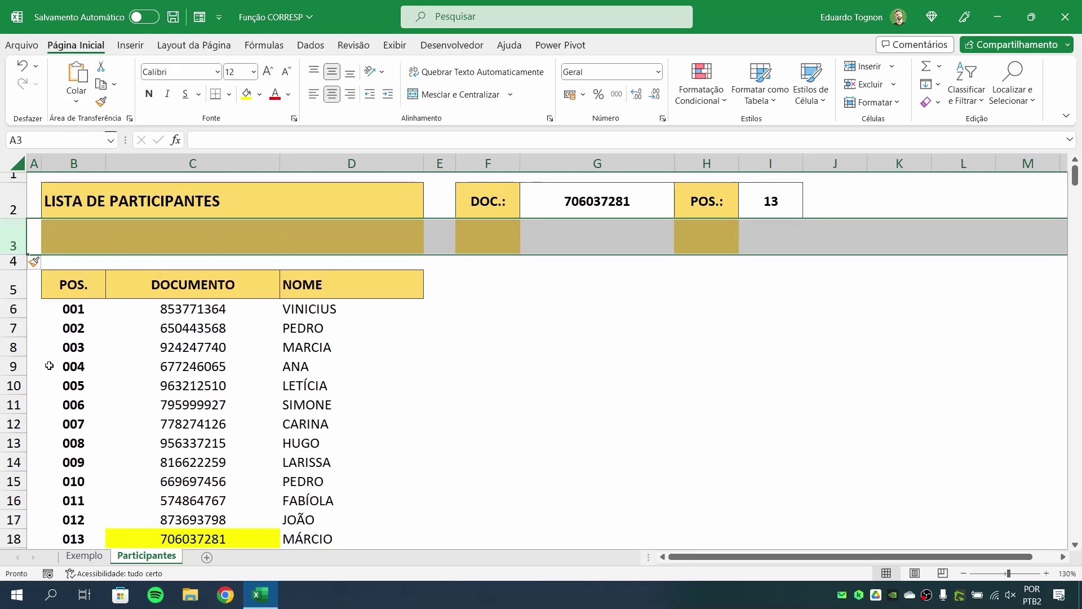
{"action": "left_click", "coordinate": [771, 198]}
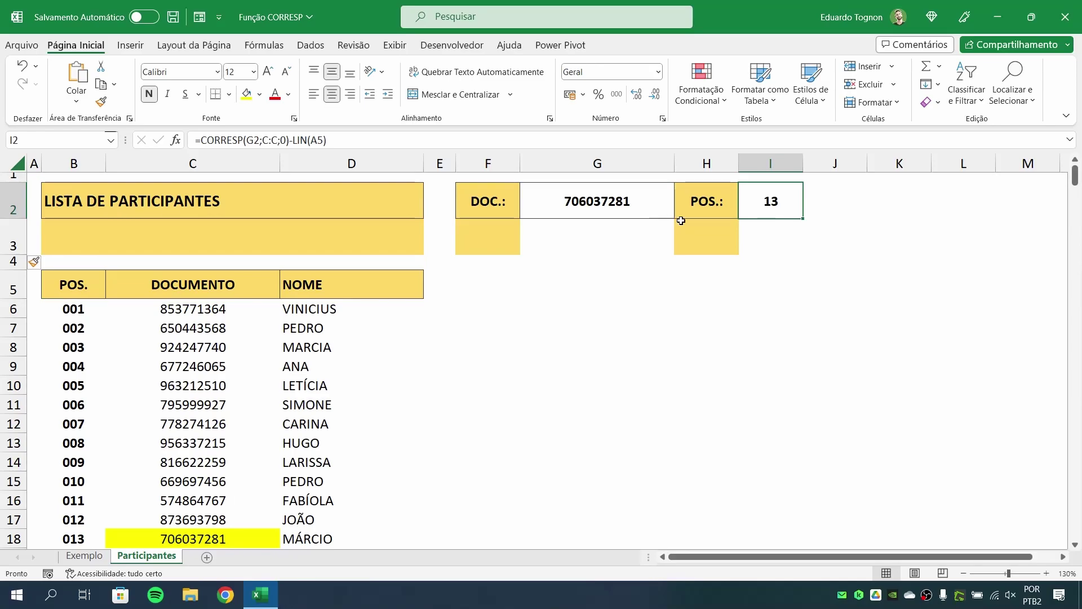
{"action": "double_click", "coordinate": [794, 203]}
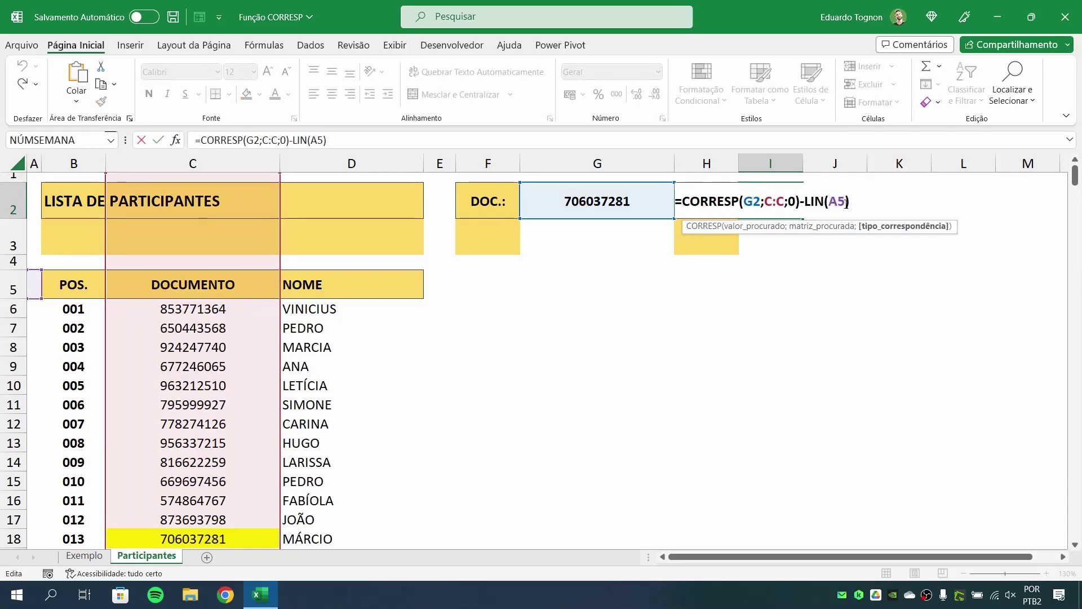
{"action": "key", "text": "ctrl+Return"}
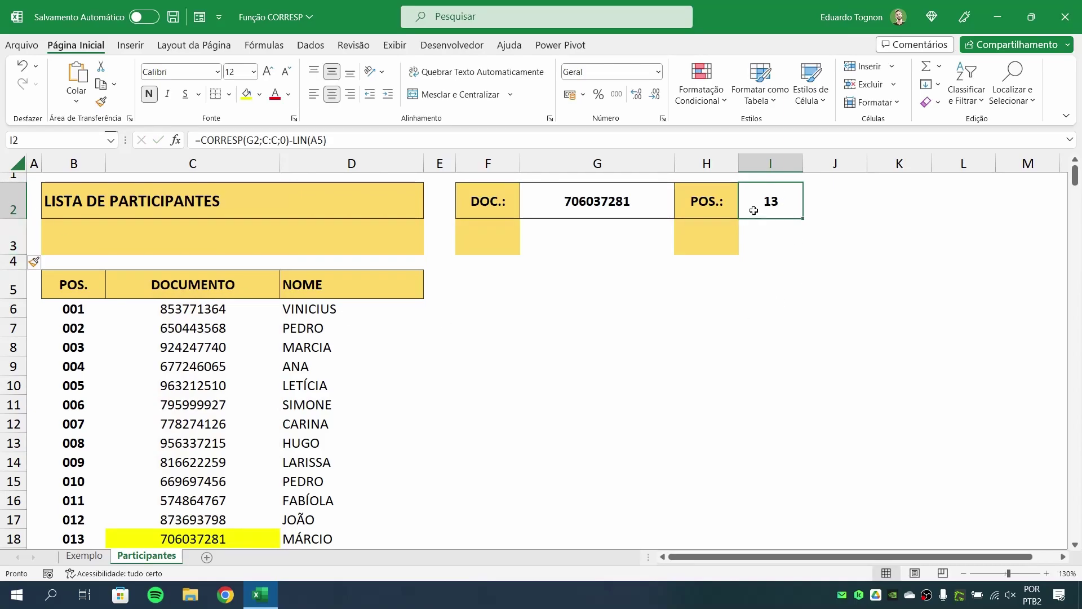
Step: Undo the row insertion made to test the LIN formula
{"action": "left_click", "coordinate": [22, 67]}
{"action": "left_click", "coordinate": [659, 323]}
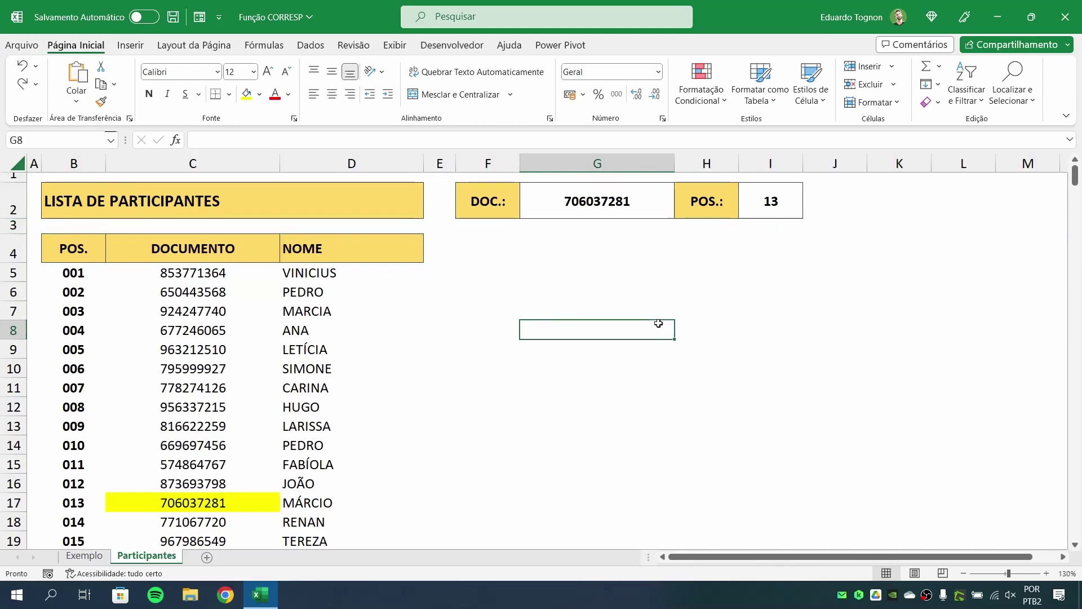